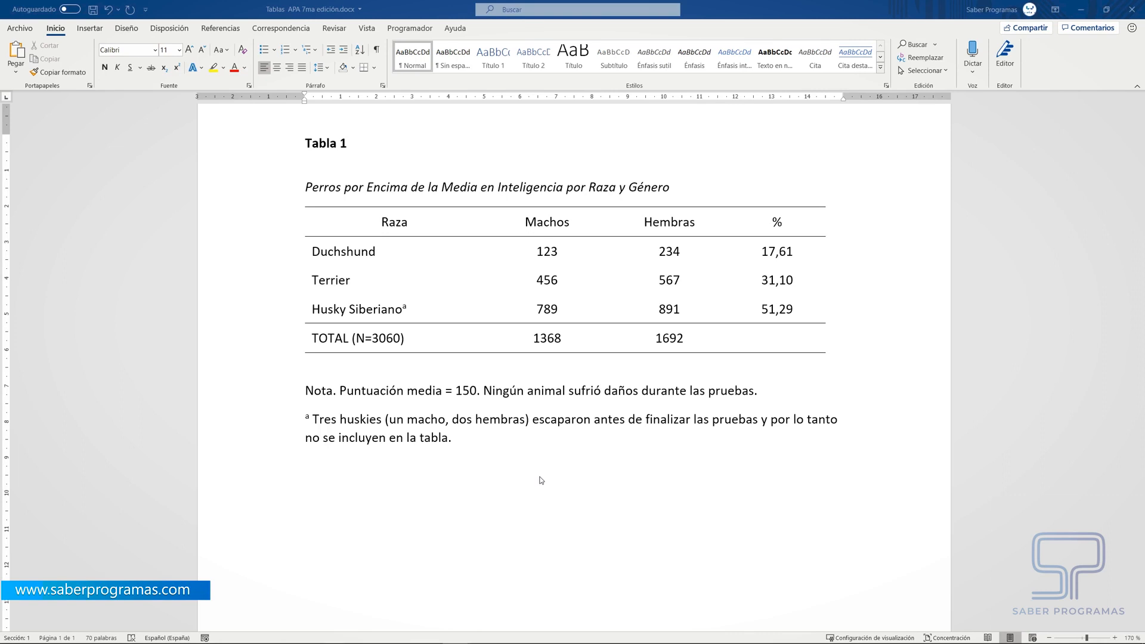
- Add the table number "Tabla 1" in bold on a new line below the notes of the sample table
double_click(454, 527)
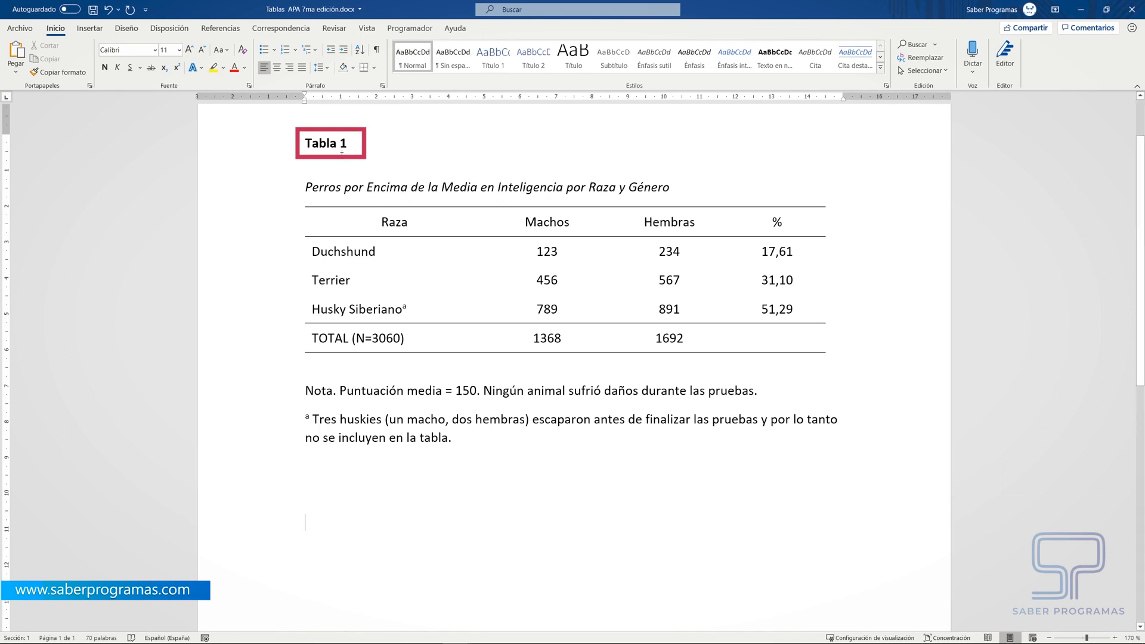
text(Tabla 1)
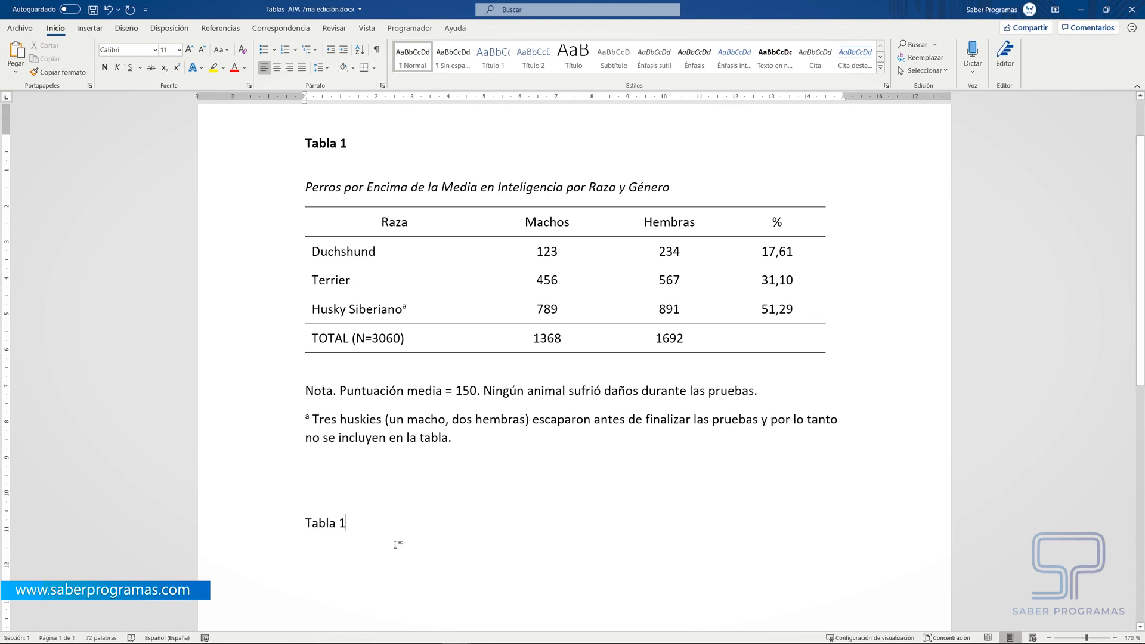
key(Return)
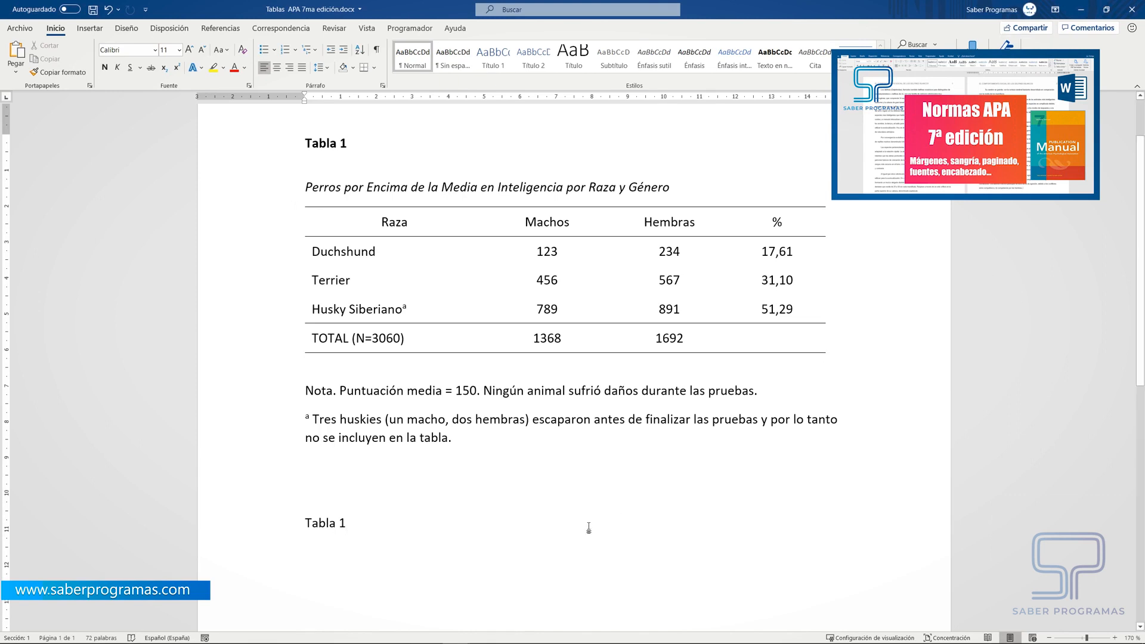
triple_click(346, 524)
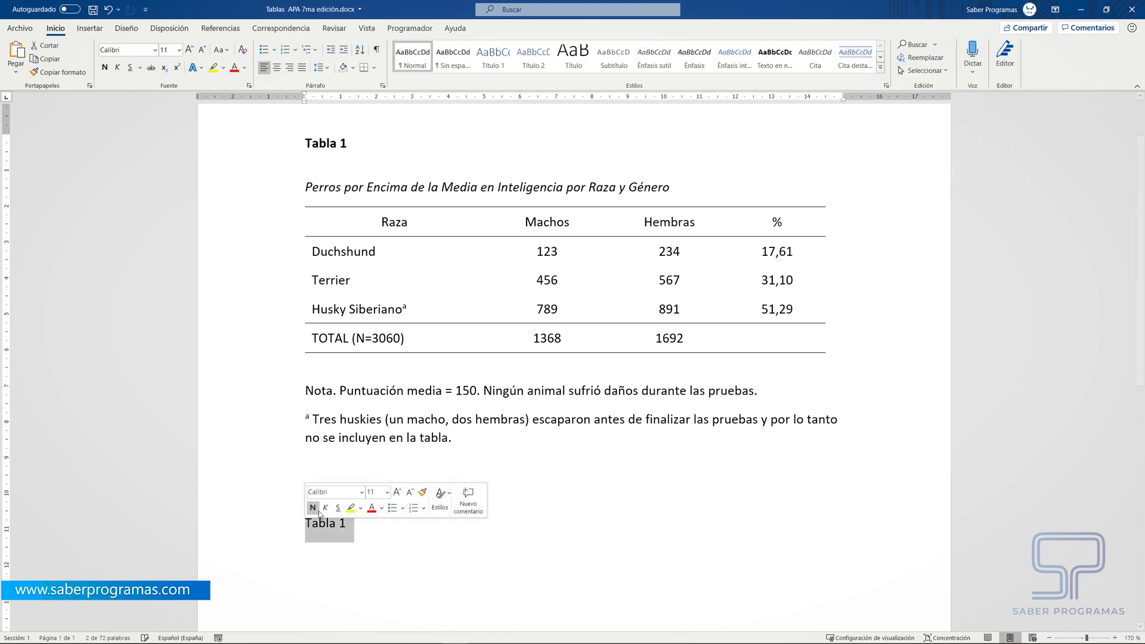
click(312, 509)
click(374, 532)
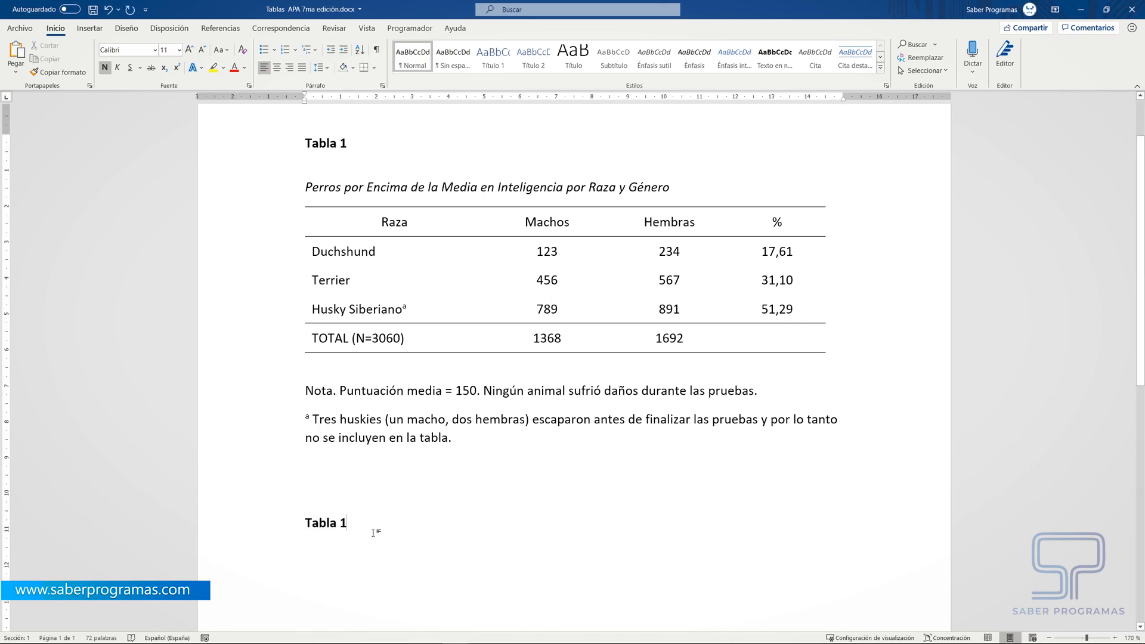
- Add the non-bold, italic title "Perros por Encima de la Media en Inteligencia por Raza y Género" below the new "Tabla 1" line
key(Return)
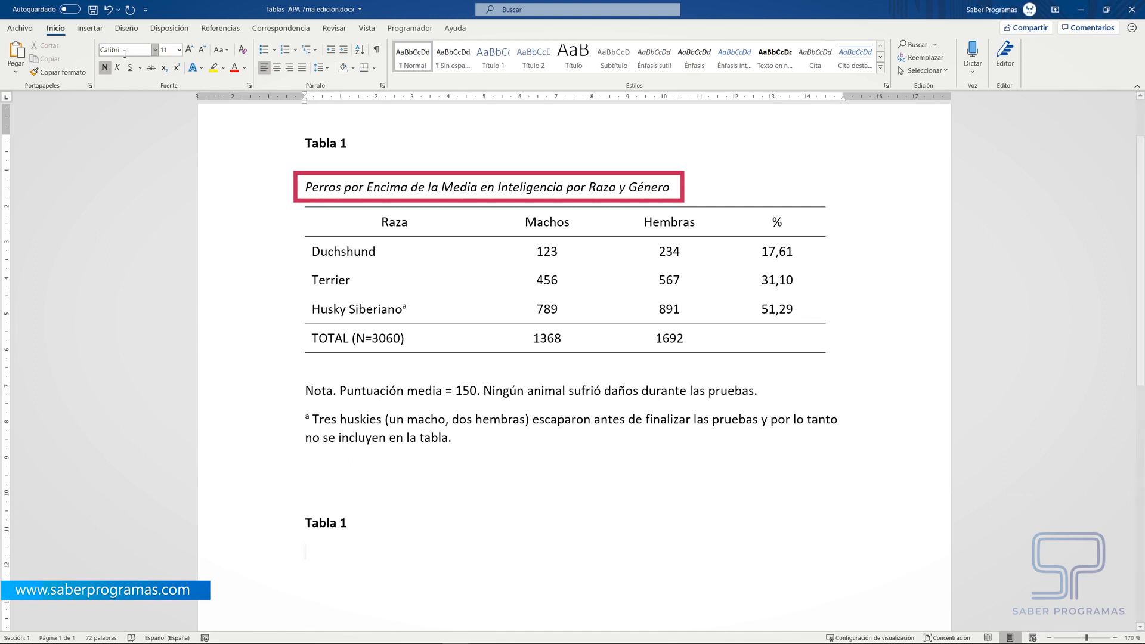
click(105, 69)
text(P)
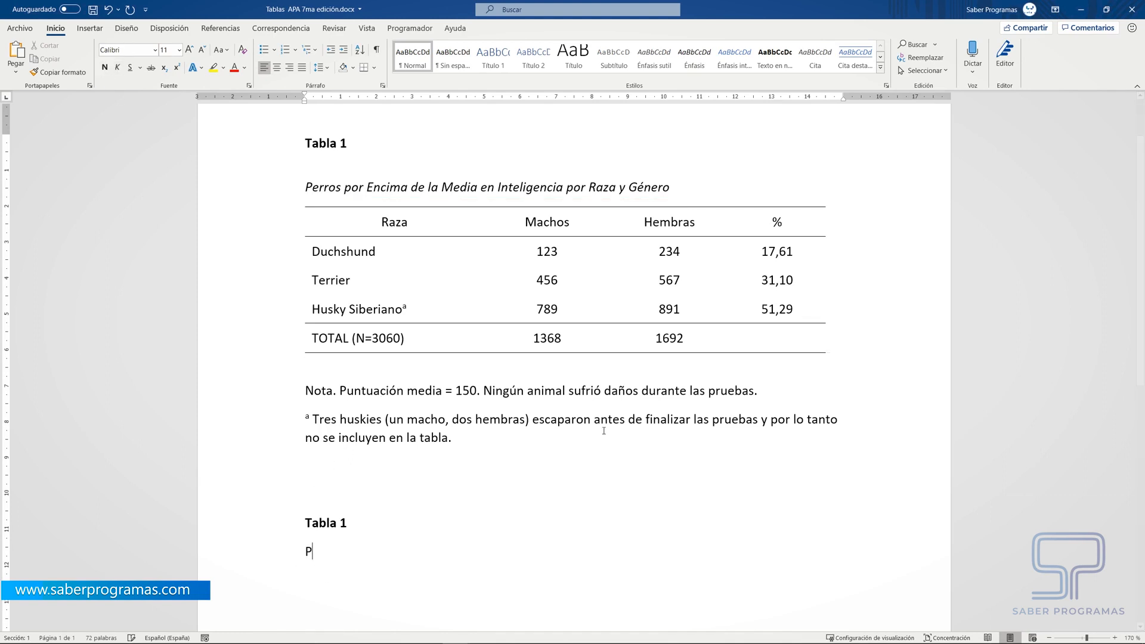
text(erros por Encima de la Media en Inteligencia por Raza y Género)
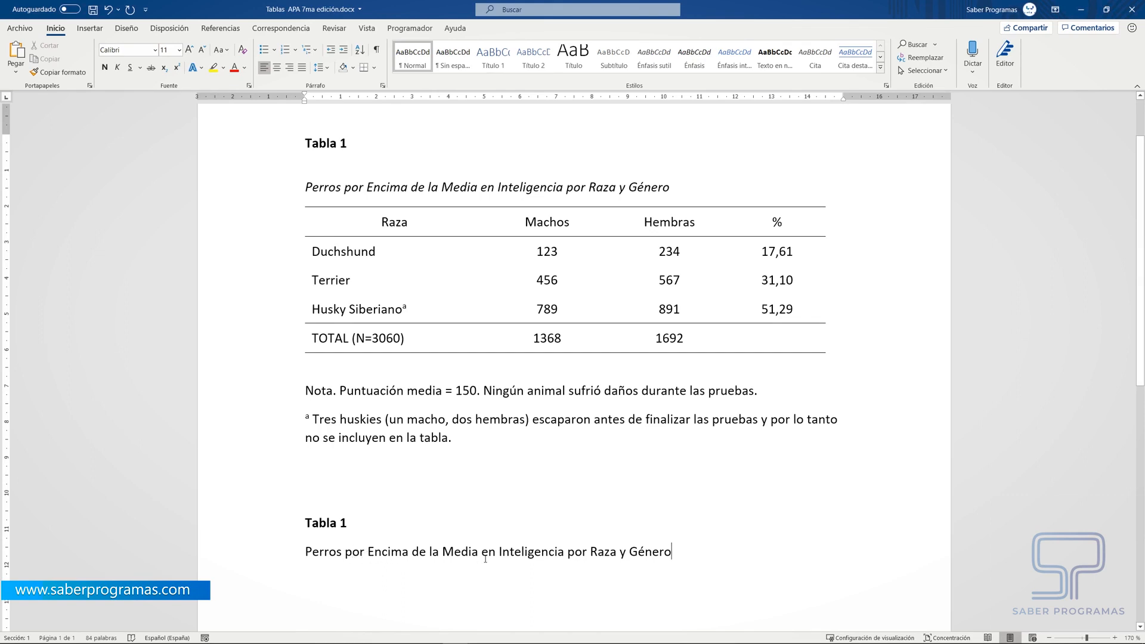
drag(671, 551, 303, 552)
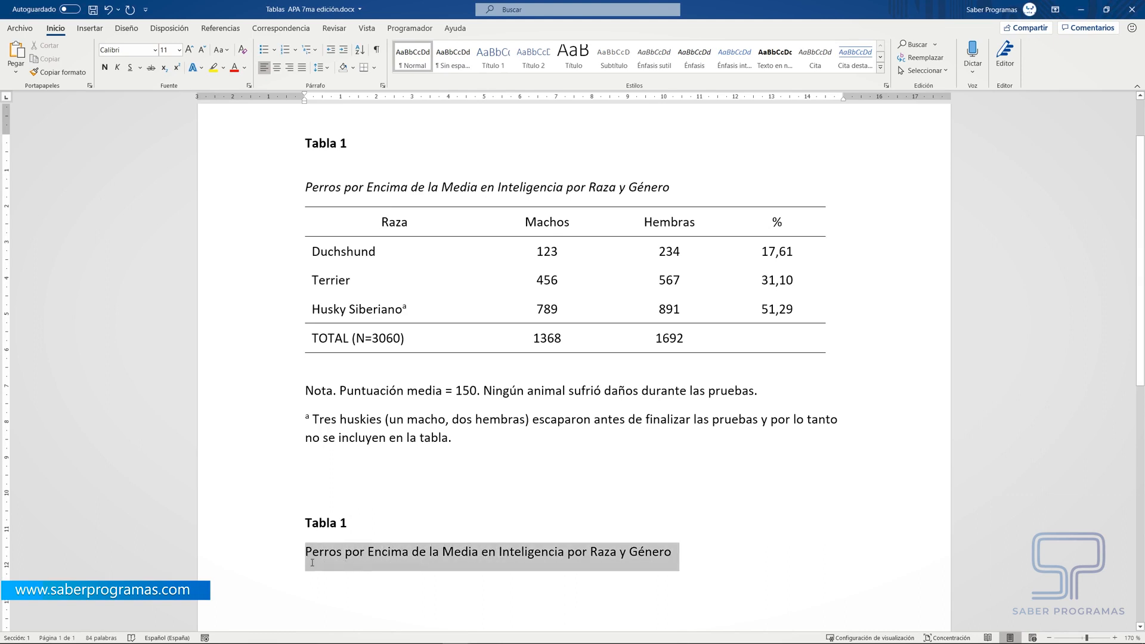
click(117, 67)
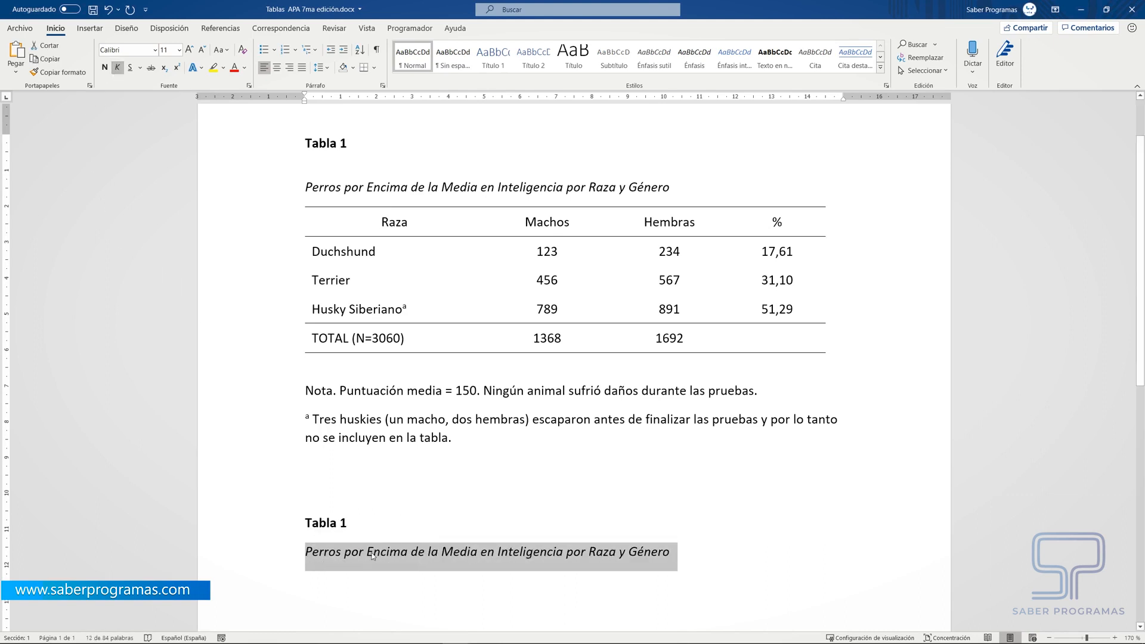
click(689, 580)
- Set the line spacing of the new "Tabla 1" paragraph to double (Doble)
scroll(486, 567, down, 3)
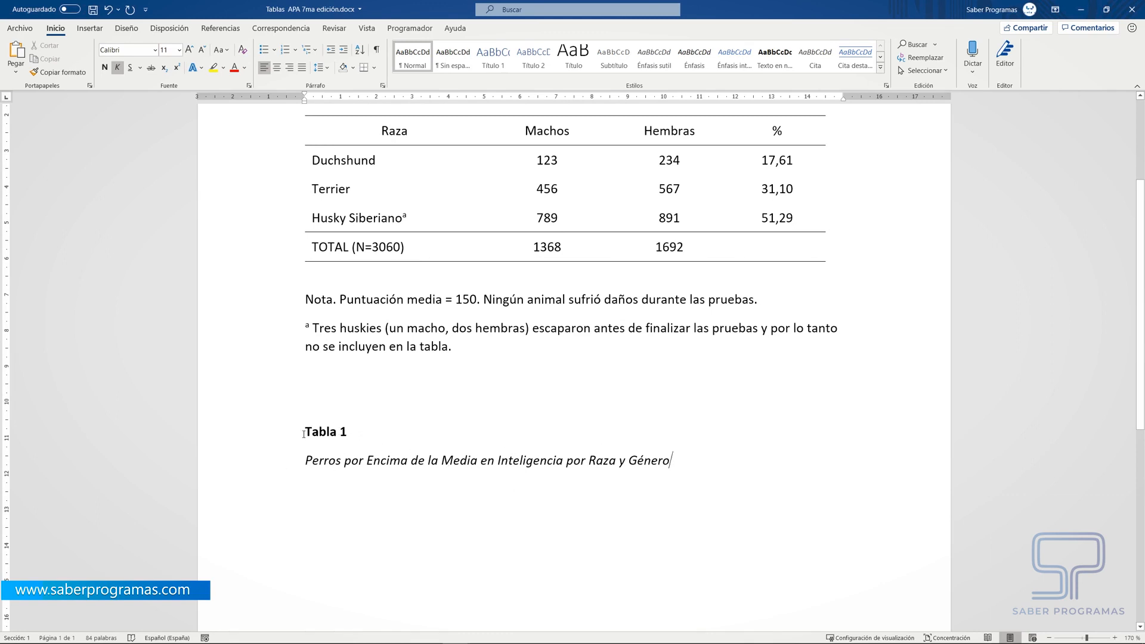
drag(355, 432, 311, 435)
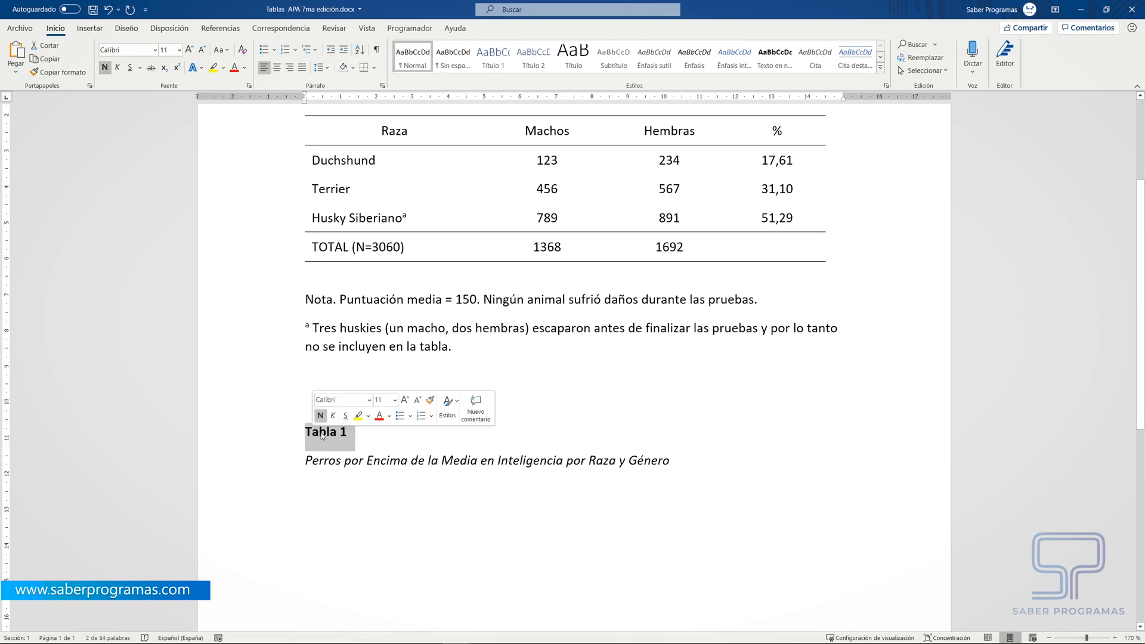
click(385, 88)
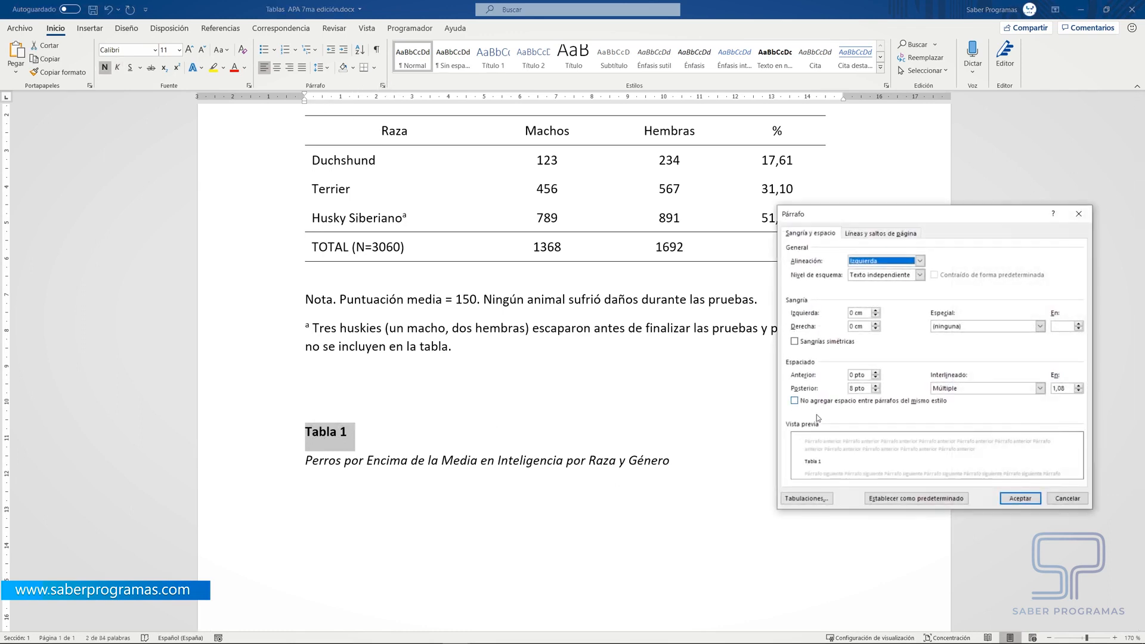
drag(948, 211, 761, 173)
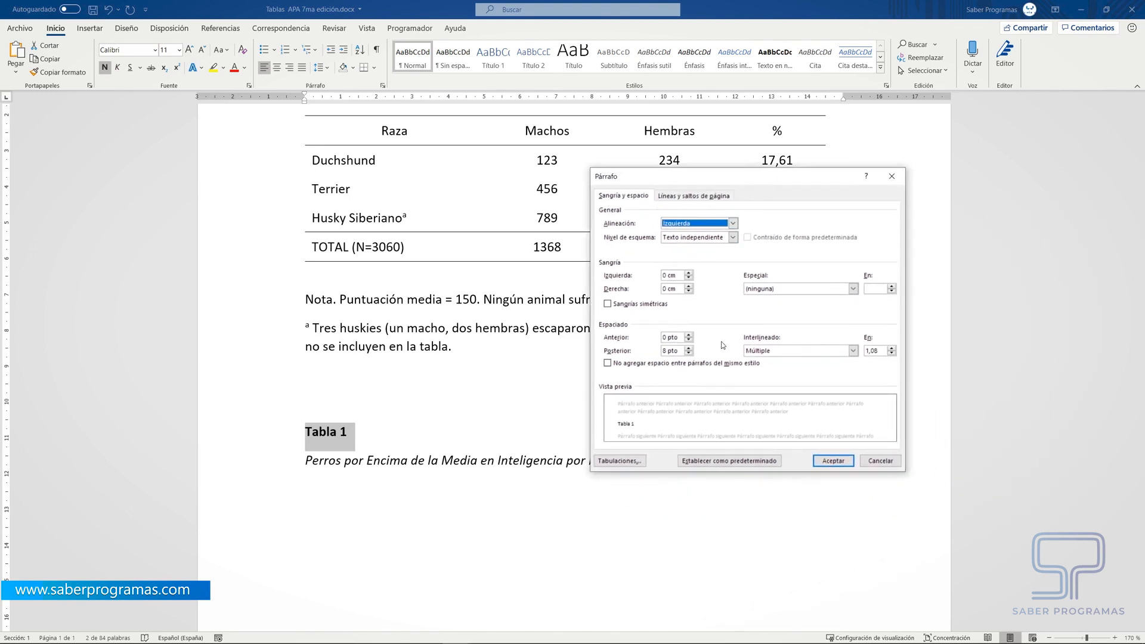
click(853, 350)
click(781, 379)
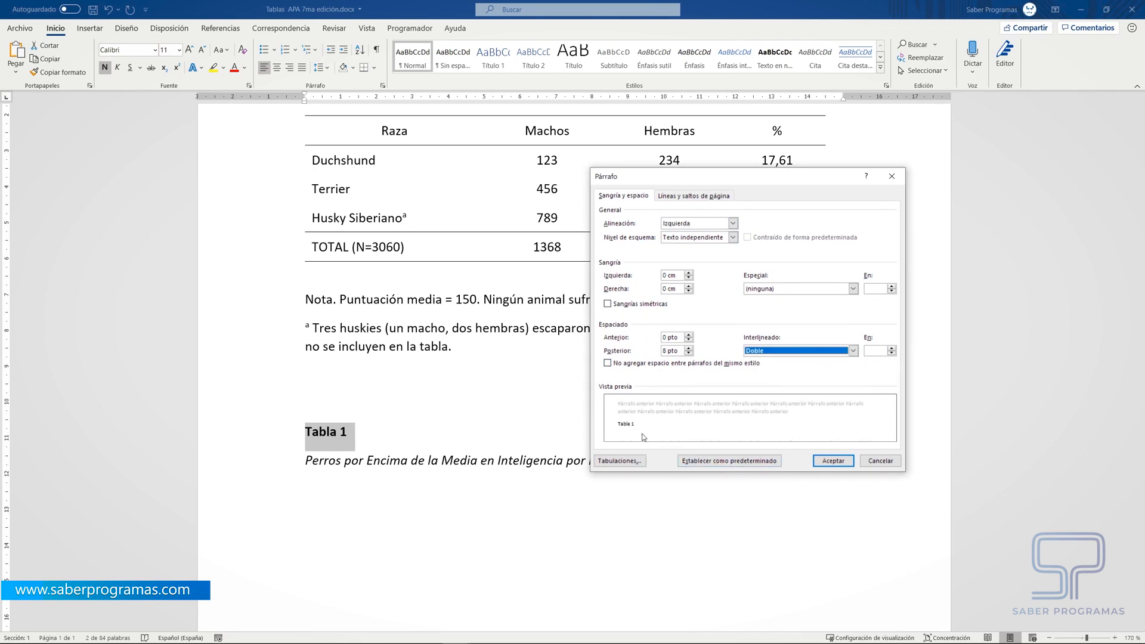
click(833, 460)
click(411, 554)
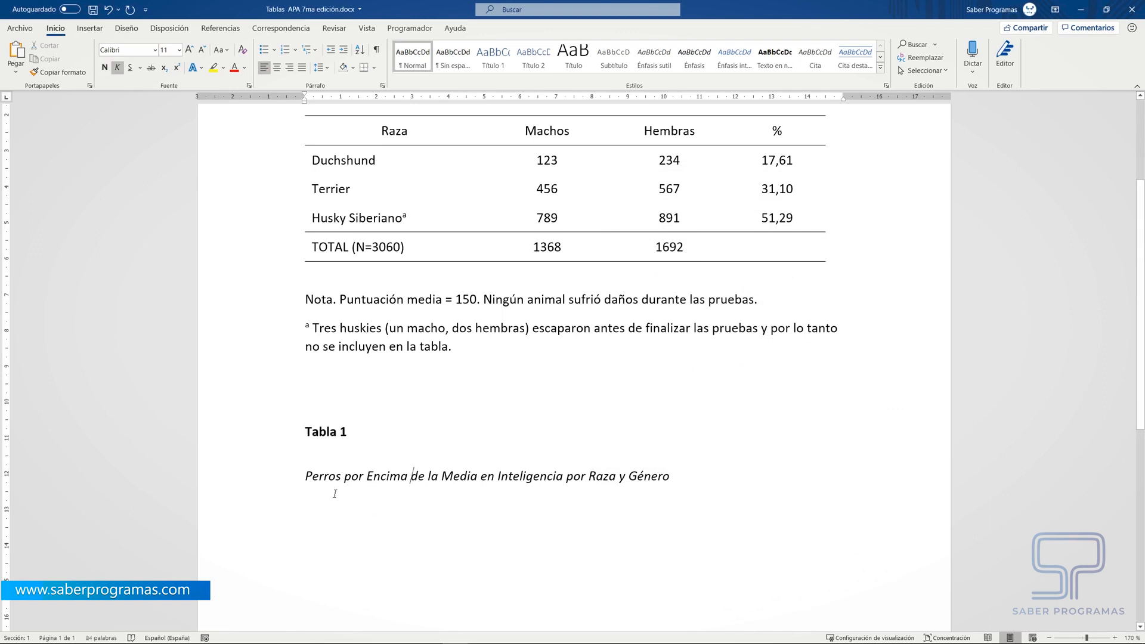
- Insert a table with 4 columns and 5 rows on a new non-italic line below the italic title
click(690, 480)
key(Return)
key(ctrl+i)
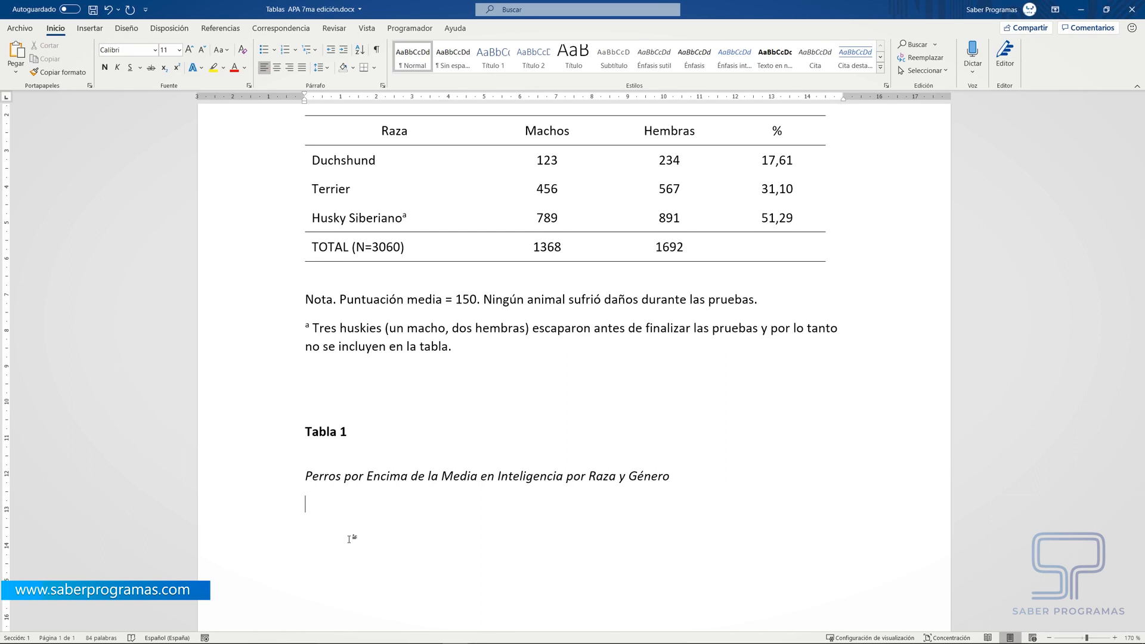
scroll(553, 252, up, 1)
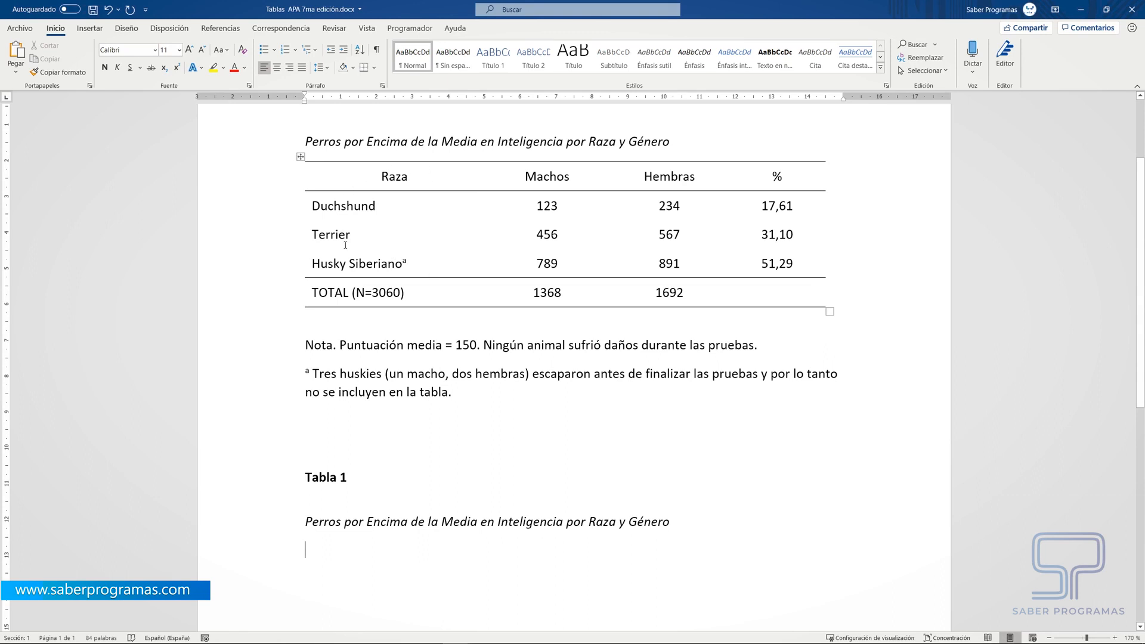
scroll(310, 561, down, 1)
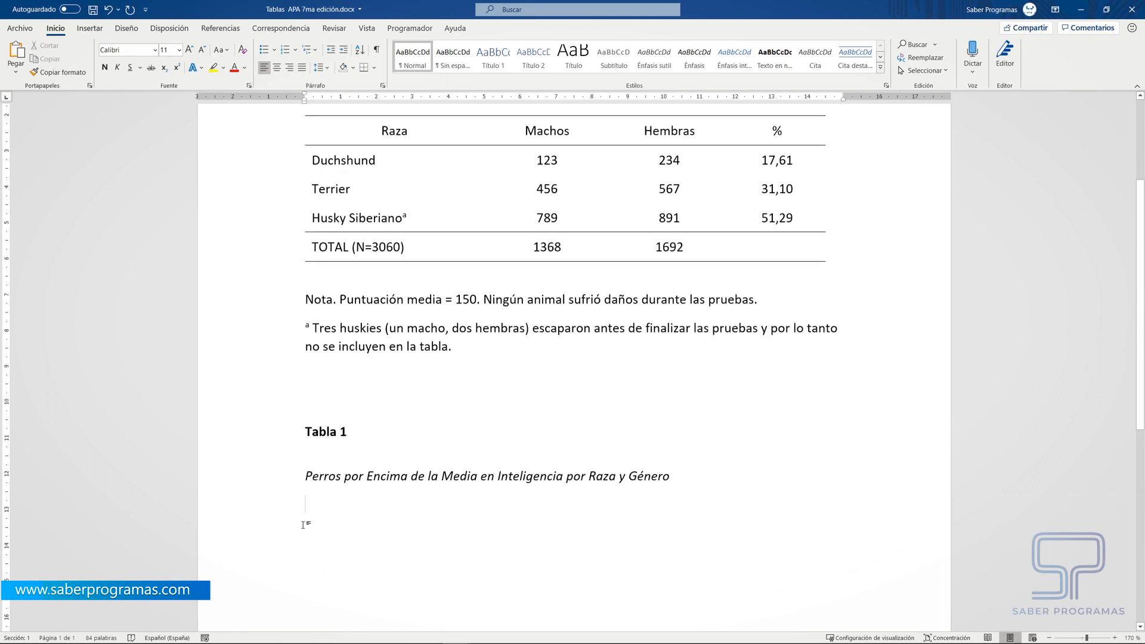
click(89, 28)
click(108, 56)
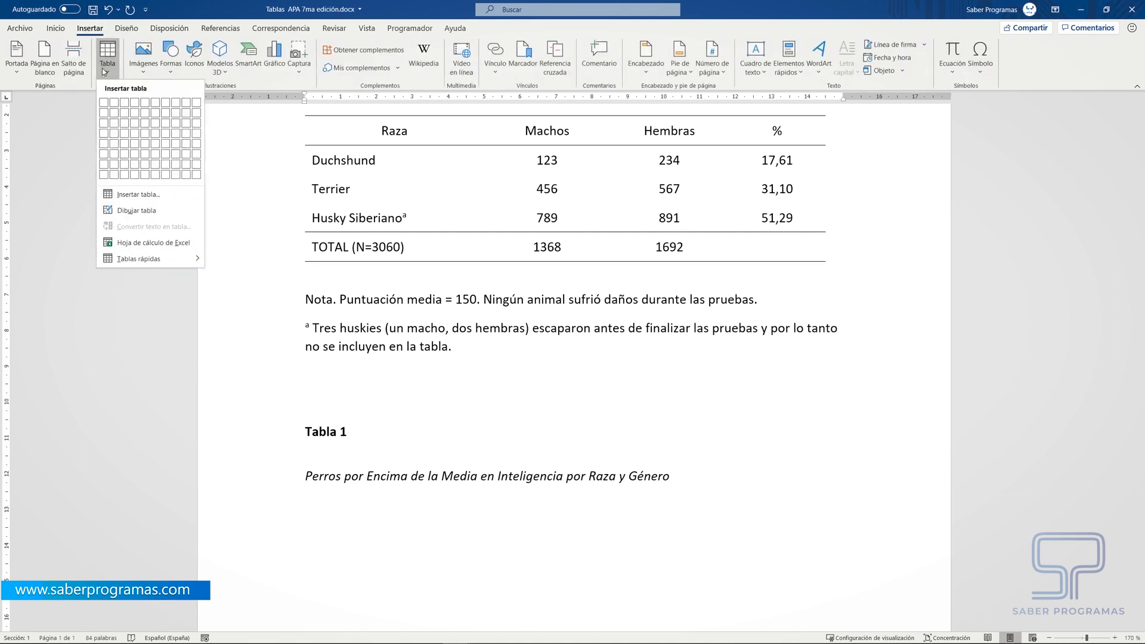
click(134, 200)
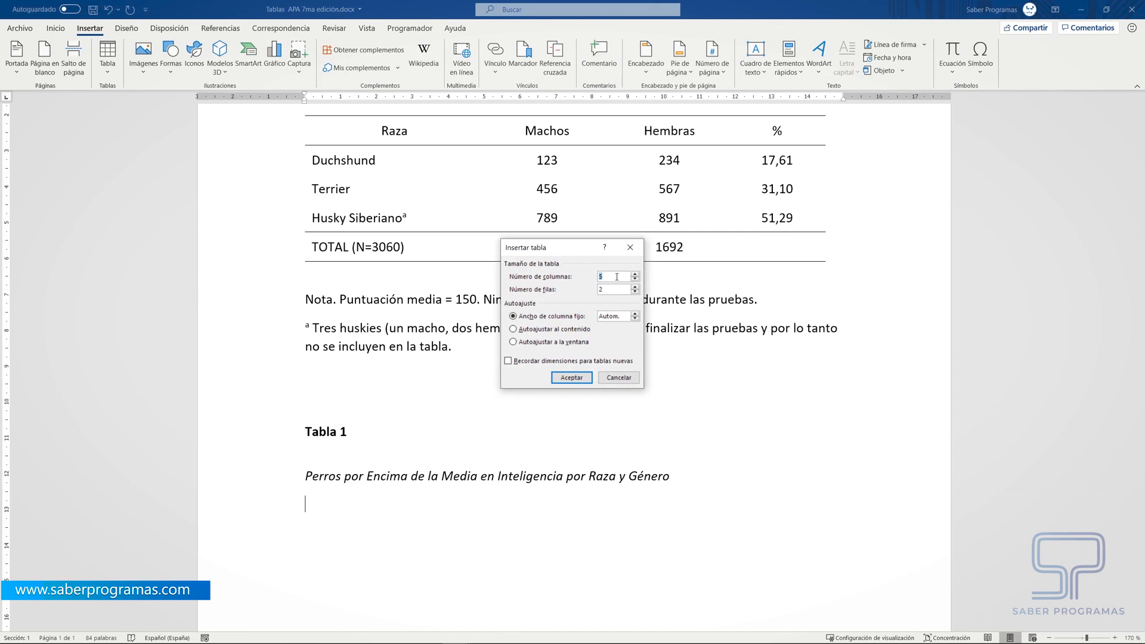
drag(611, 291, 596, 291)
text(5)
click(577, 379)
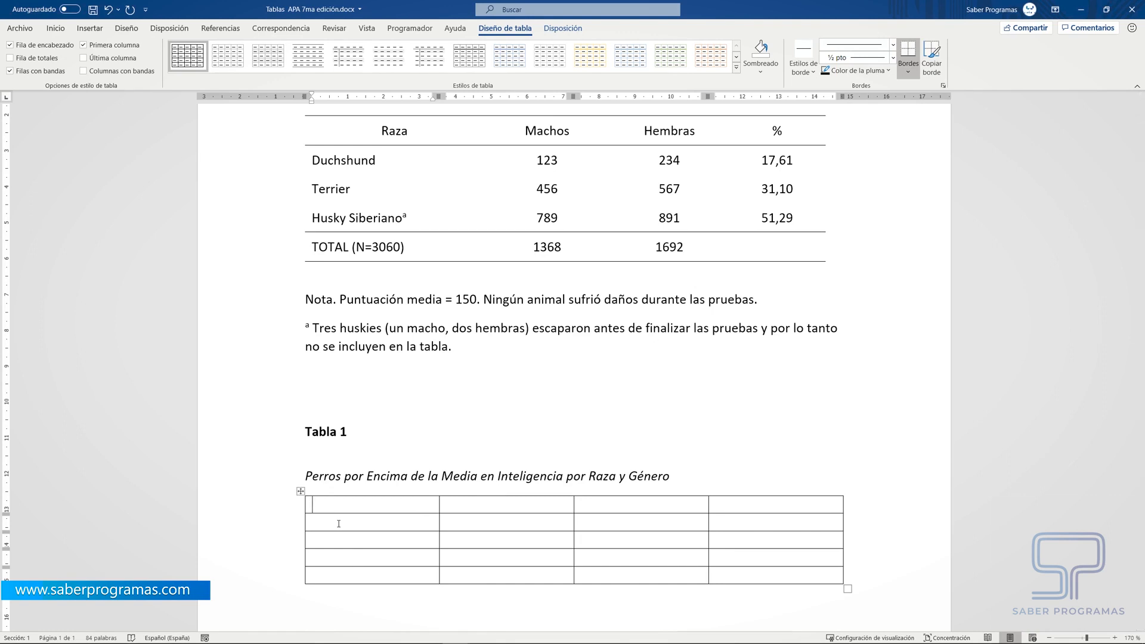
- Set the row height of the whole new table to 0,8 cm and centre its cell contents horizontally and vertically
click(301, 491)
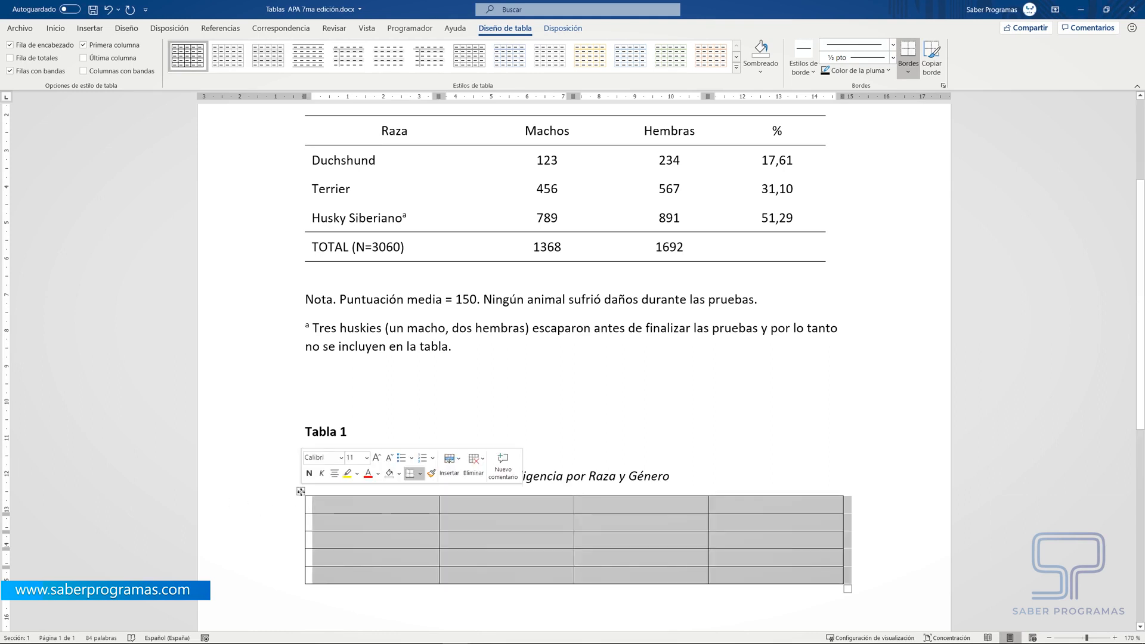
click(561, 31)
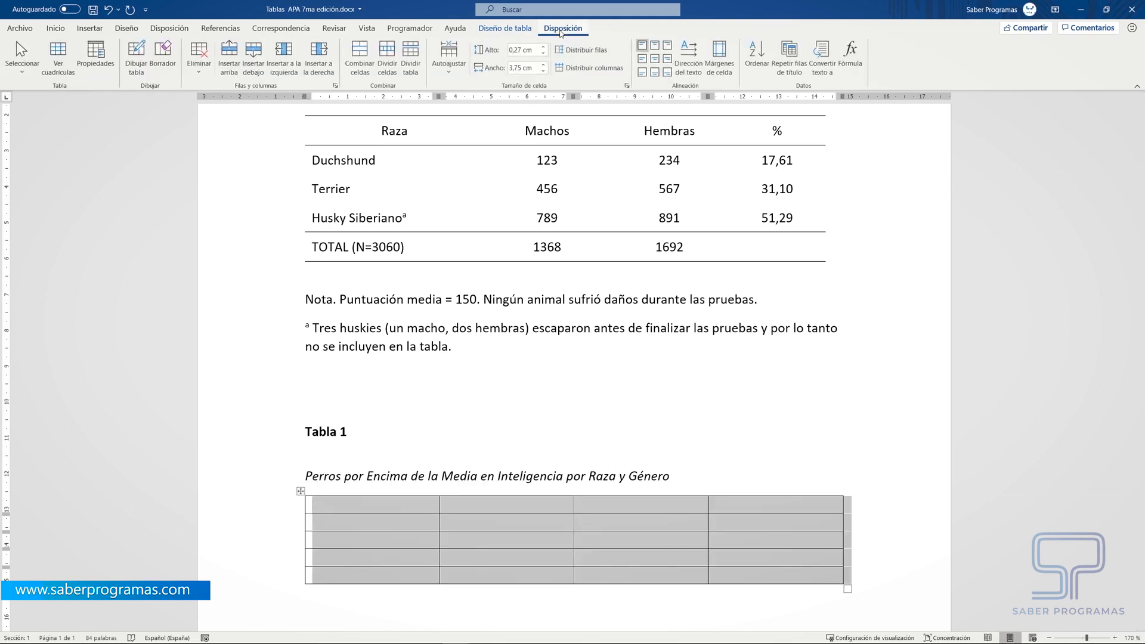
click(520, 53)
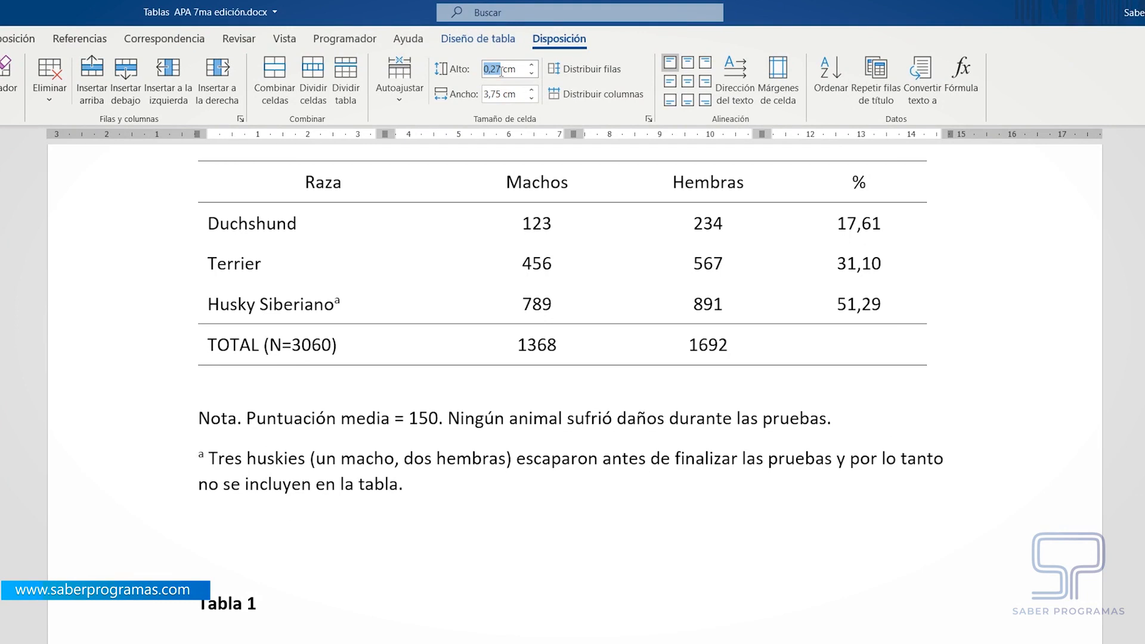
text(0,8)
key(Return)
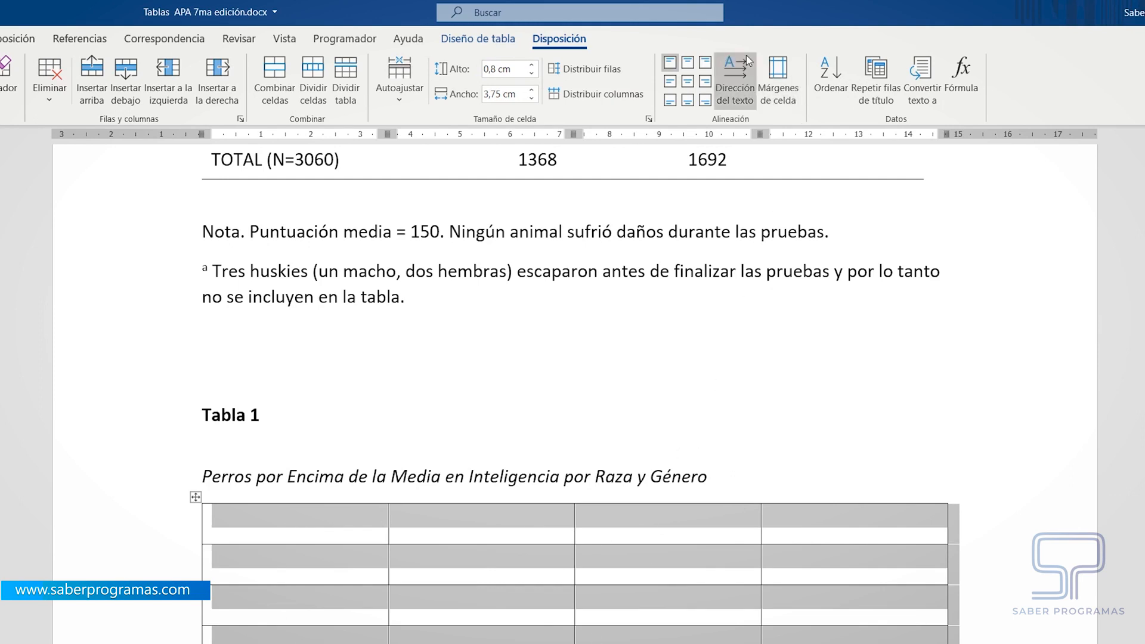
click(688, 82)
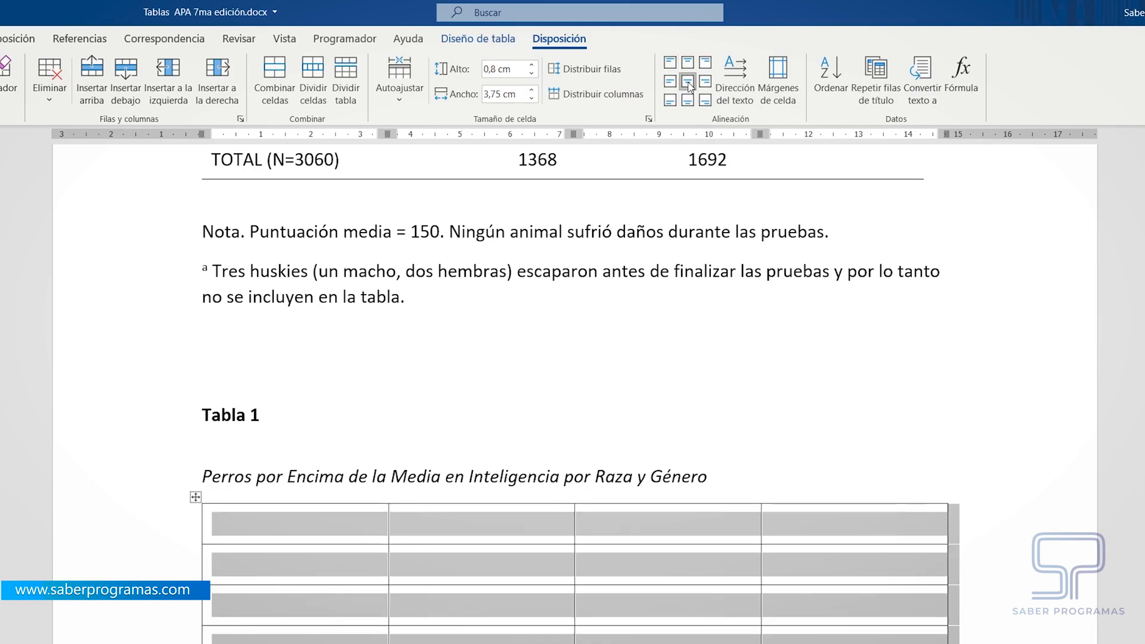
click(503, 634)
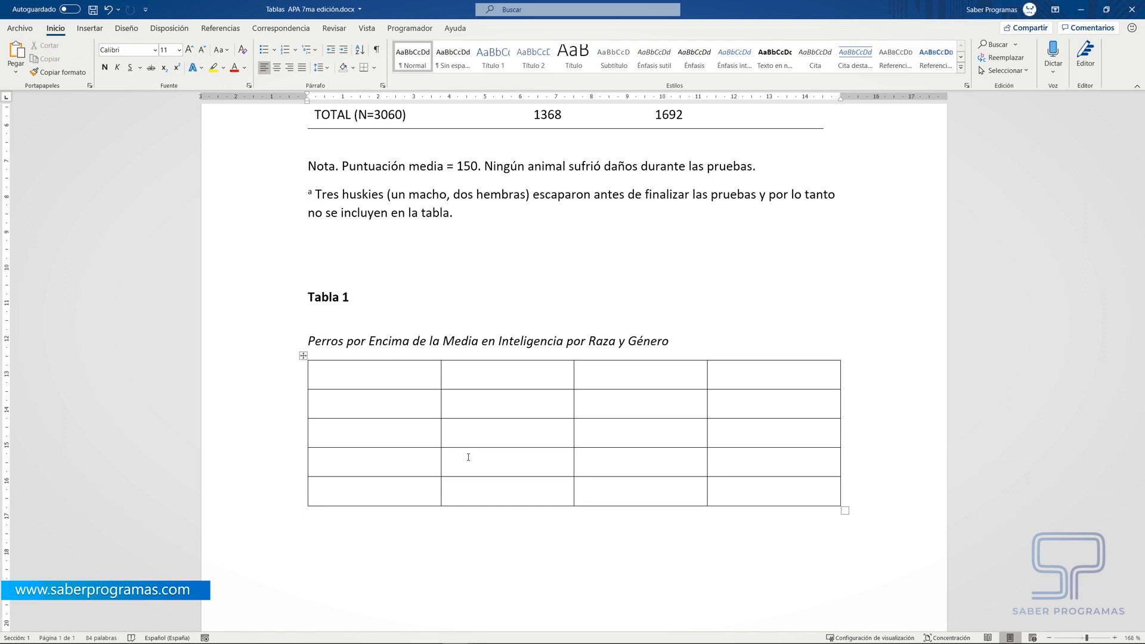
- Fill the new table's header row with Raza, Machos, Hembras and %
scroll(468, 457, up, 5)
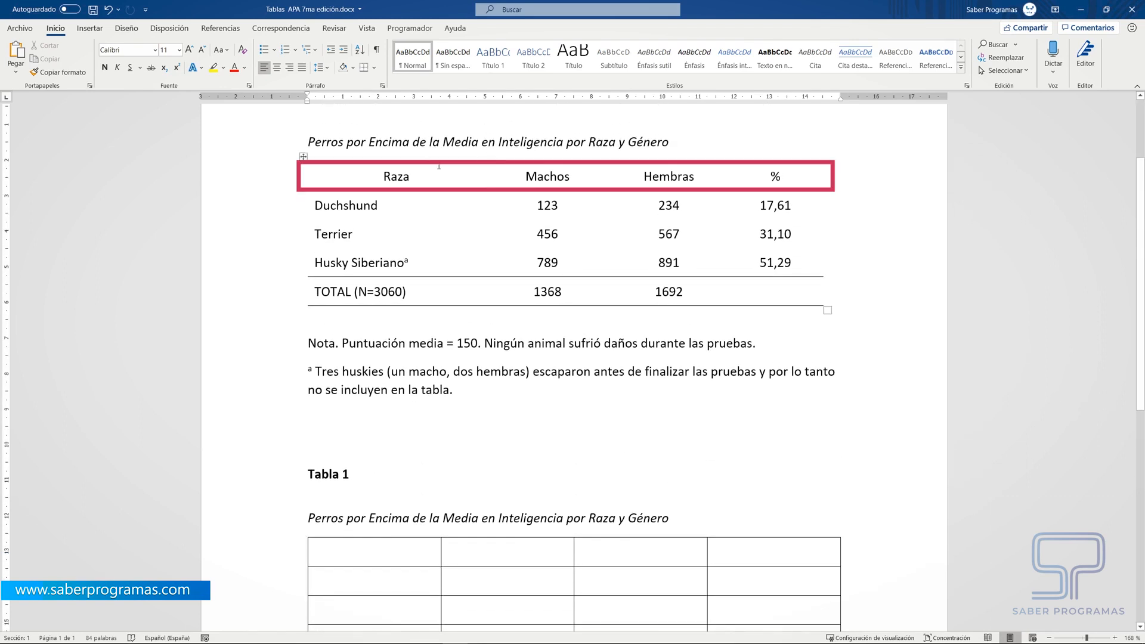
click(376, 554)
text(Raza)
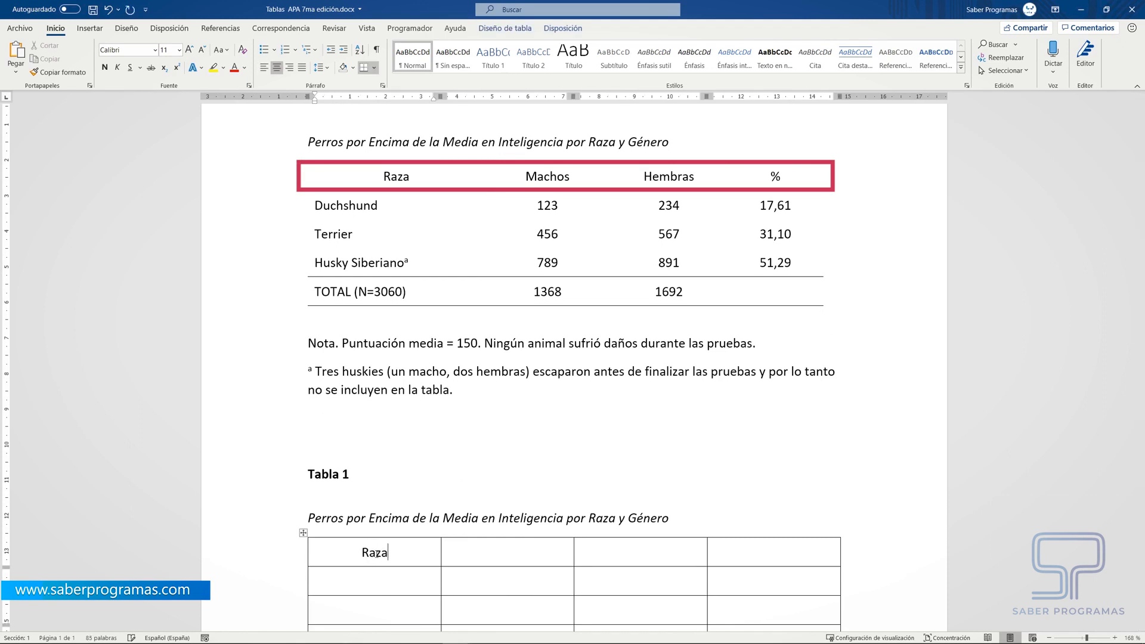
click(530, 544)
text(Machos)
click(593, 553)
text(Hembras )
text(%)
- Fill the new table's second row with Duchshund, 123, 234 and 17,61
click(412, 576)
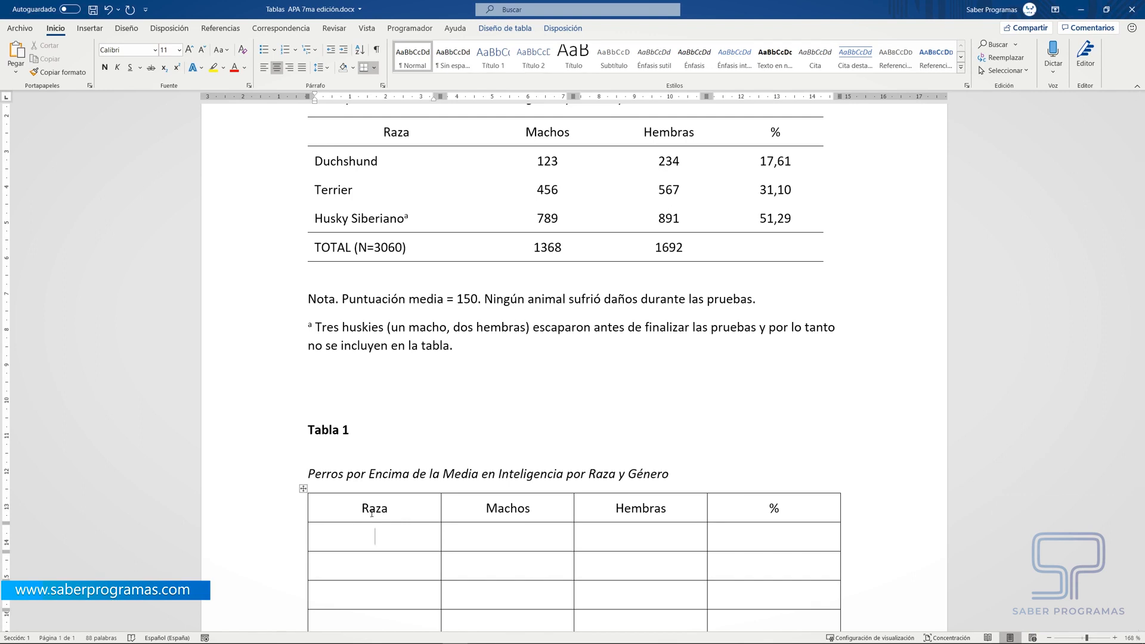
scroll(813, 457, down, 2)
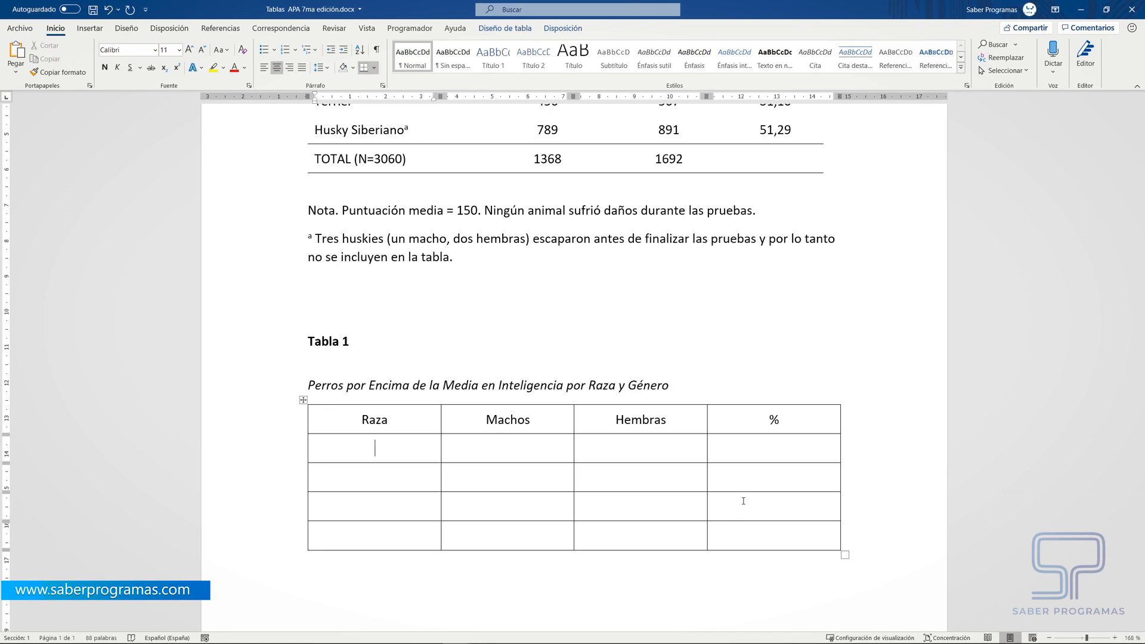
scroll(743, 500, up, 3)
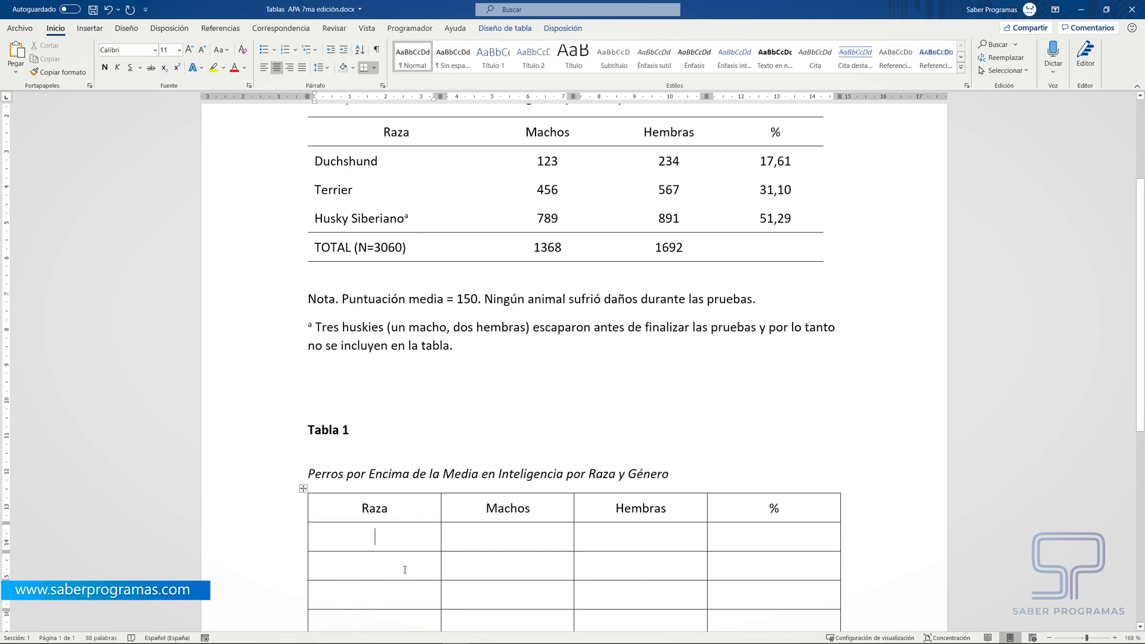
text(Duchshund)
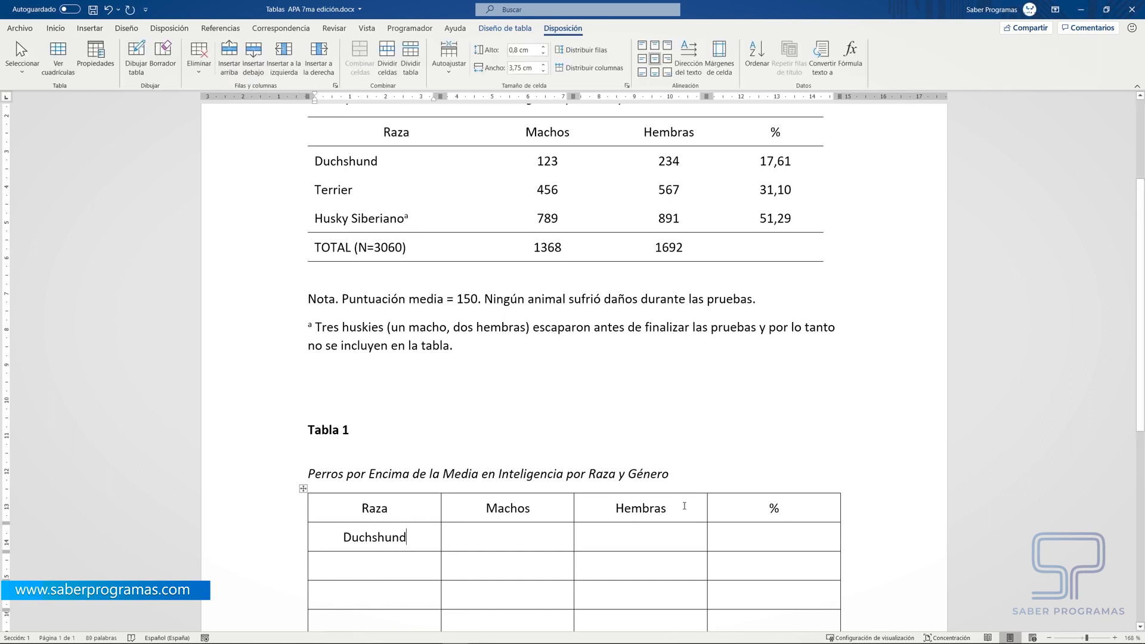
scroll(684, 505, down, 1)
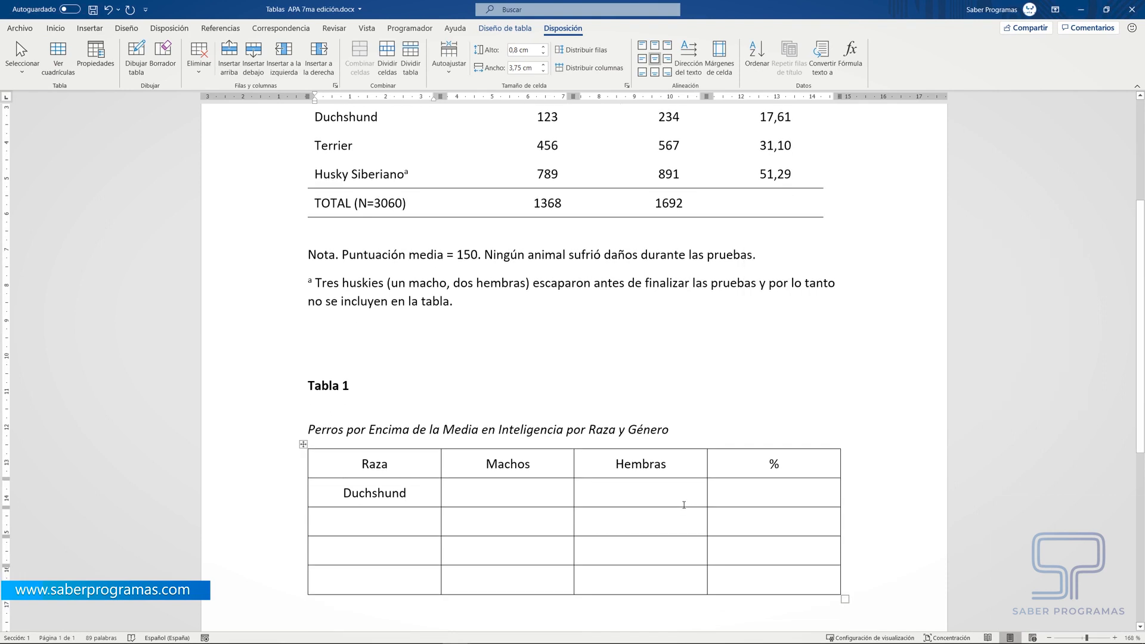
key(Tab)
text(123)
key(Tab)
text(234)
key(Tab)
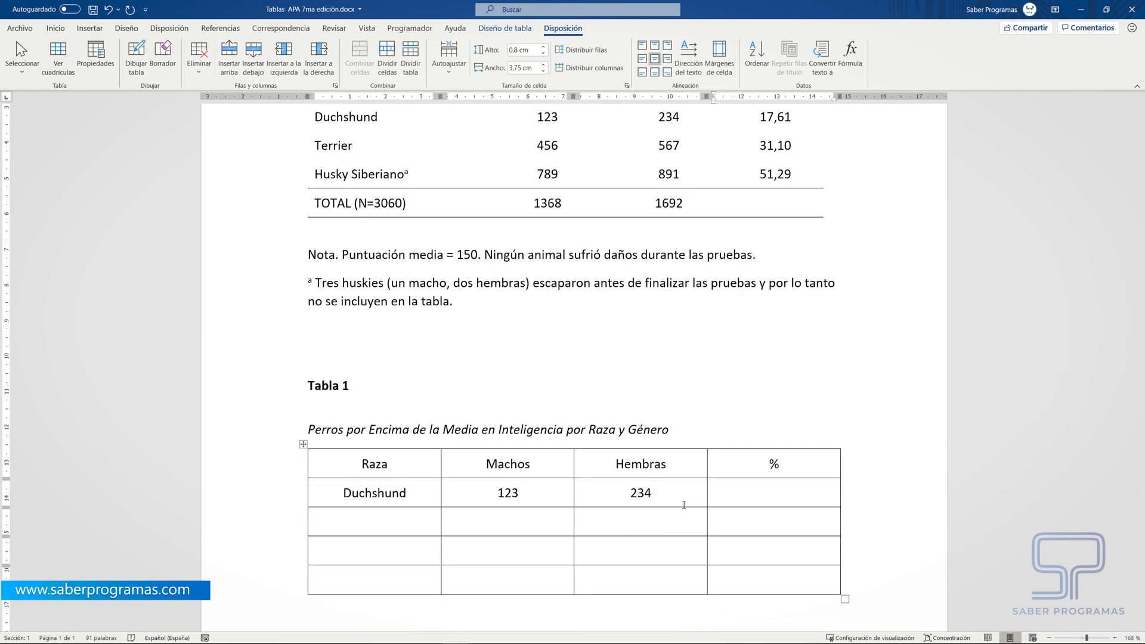
text(17,61)
key(Tab)
- Fill the new table's third row with Terrier, 456, 567 and 31,10
text(Terrier)
key(Tab)
text(456)
key(Tab)
text(567)
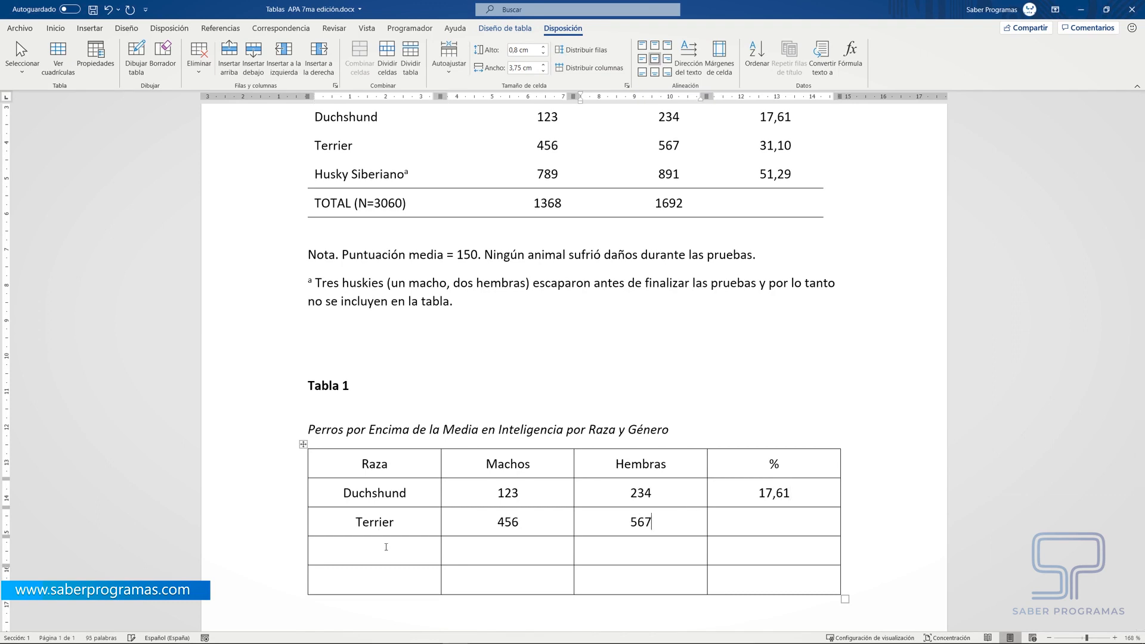
key(Tab)
text(31,10)
key(Tab)
- Fill the new table's fourth row with Husky Siberiano, 789, 891 and 51,29
text(Husky Siberiano)
key(Tab)
text(789)
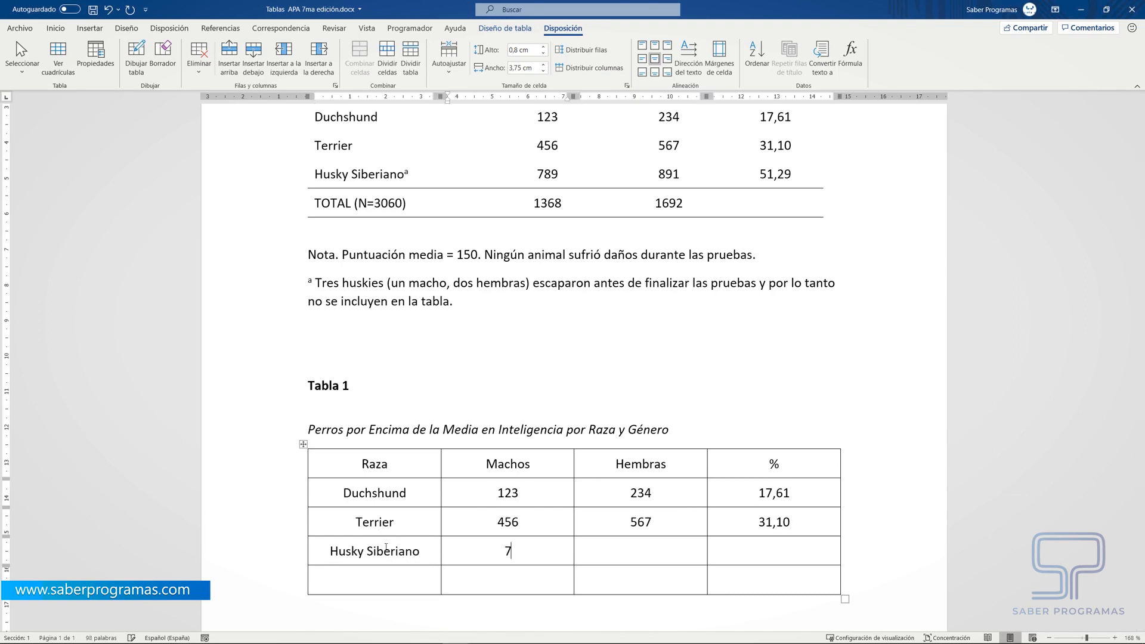
key(Tab)
text(891)
key(Tab)
text(51,29)
- Left-align the three breed names in the new table's first column, keeping them vertically centred
scroll(392, 488, down, 1)
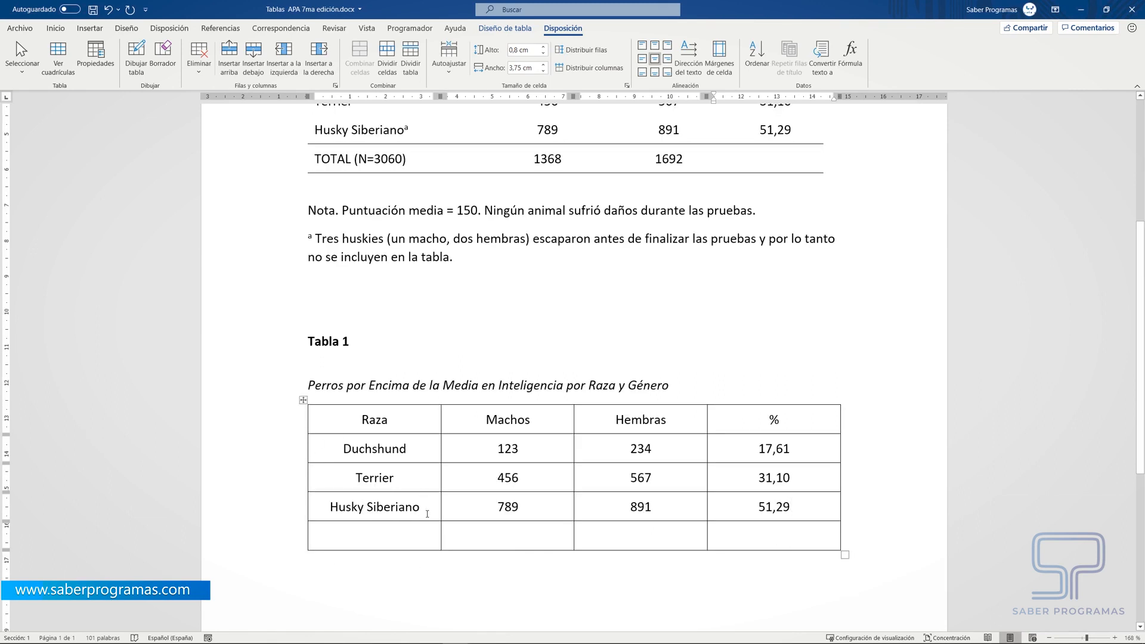
mouse_move(427, 513)
mouse_down()
mouse_move(370, 504)
mouse_move(328, 450)
mouse_up()
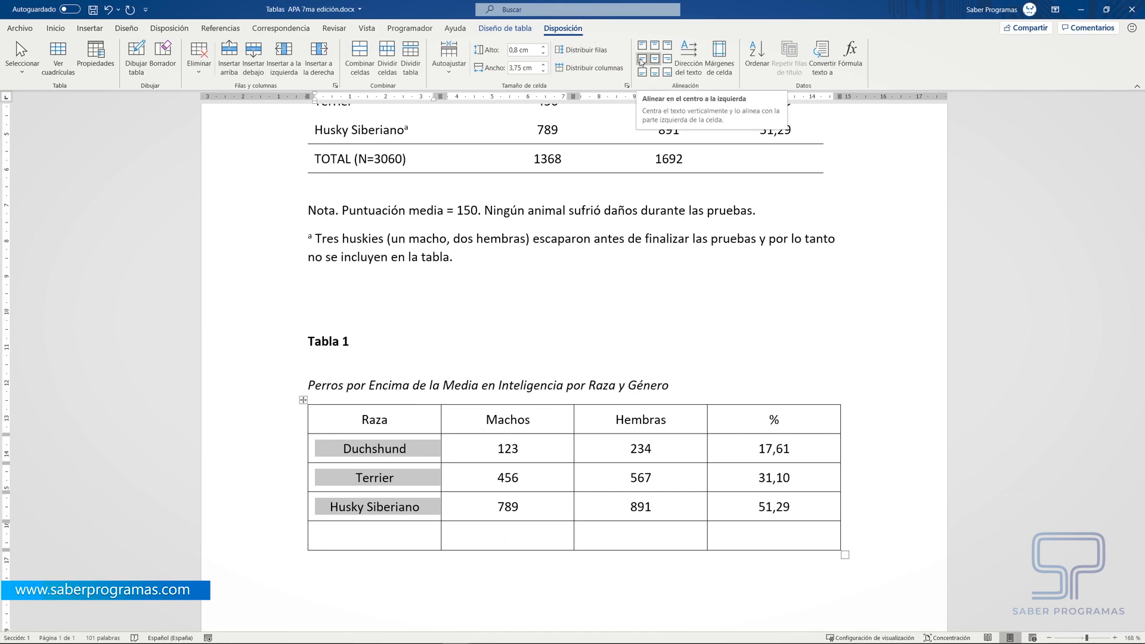
click(642, 59)
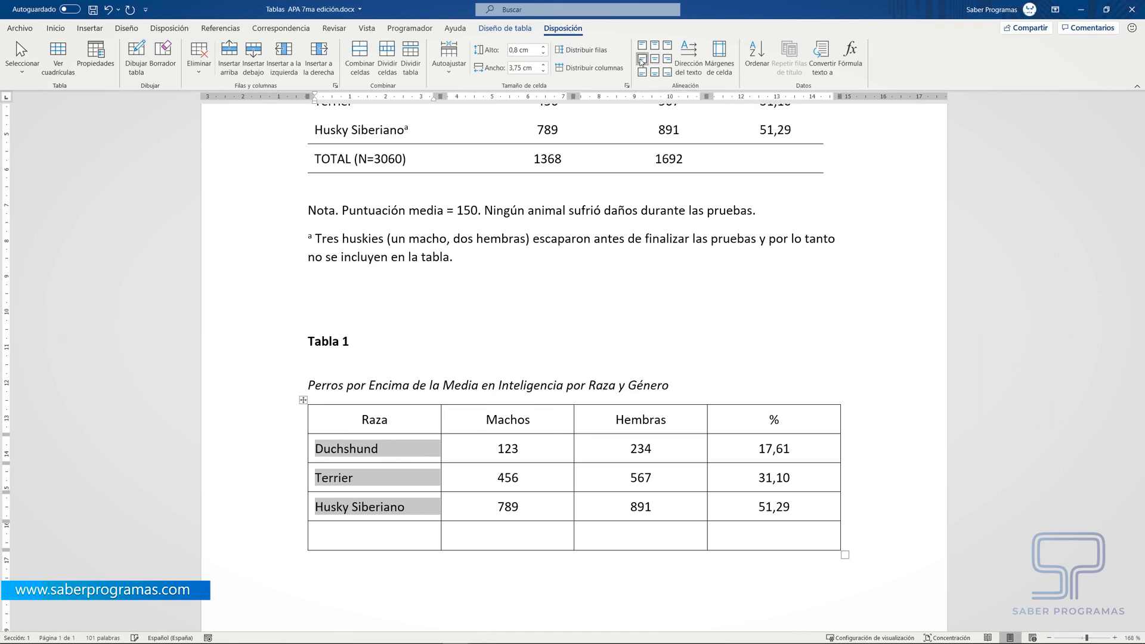
click(522, 605)
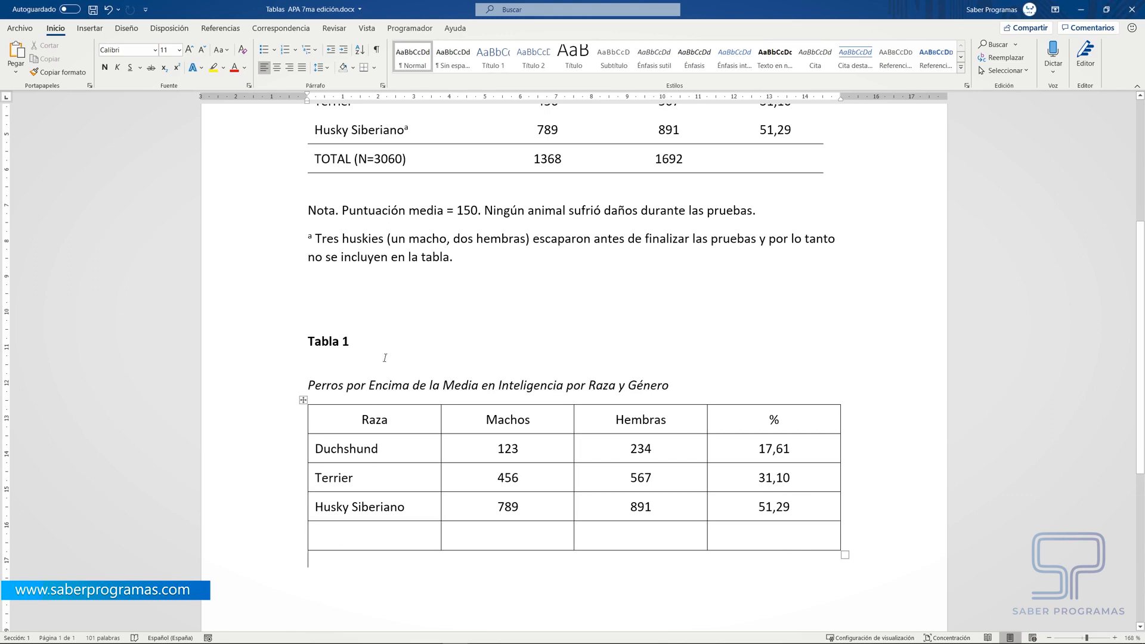
- Fill the new table's last row with TOTAL (N=3060), 1368 and 1692, leaving the % cell empty
click(358, 535)
text((N=3060))
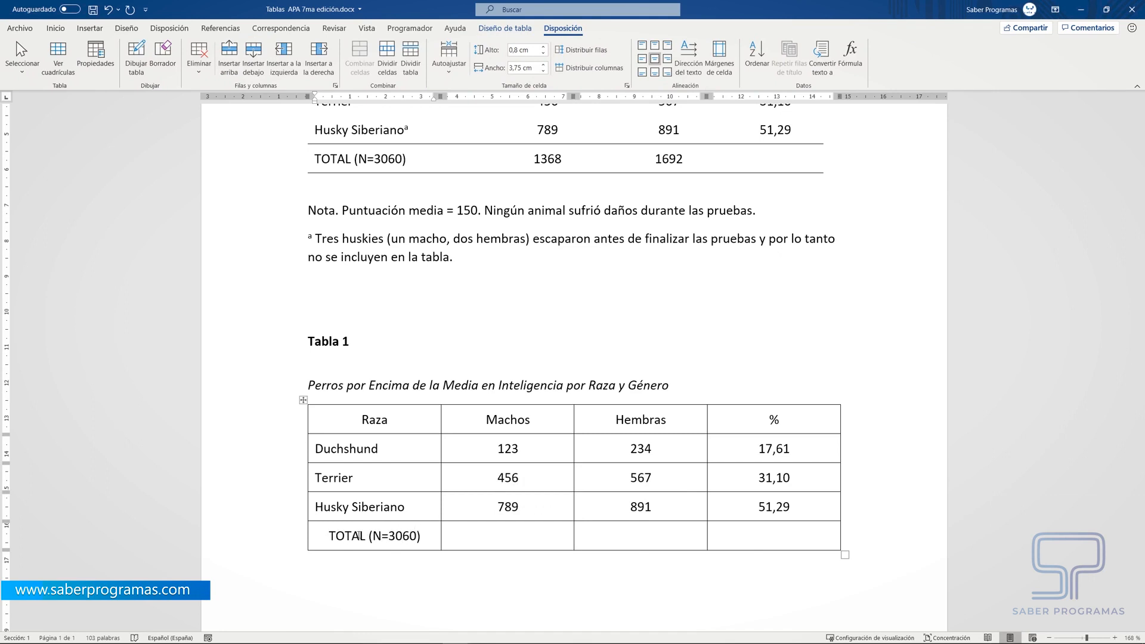
key(Tab)
text(1368)
key(Tab)
text(1692)
- Left-align the TOTAL (N=3060) cell of the new table, keeping it vertically centred
drag(421, 537, 335, 540)
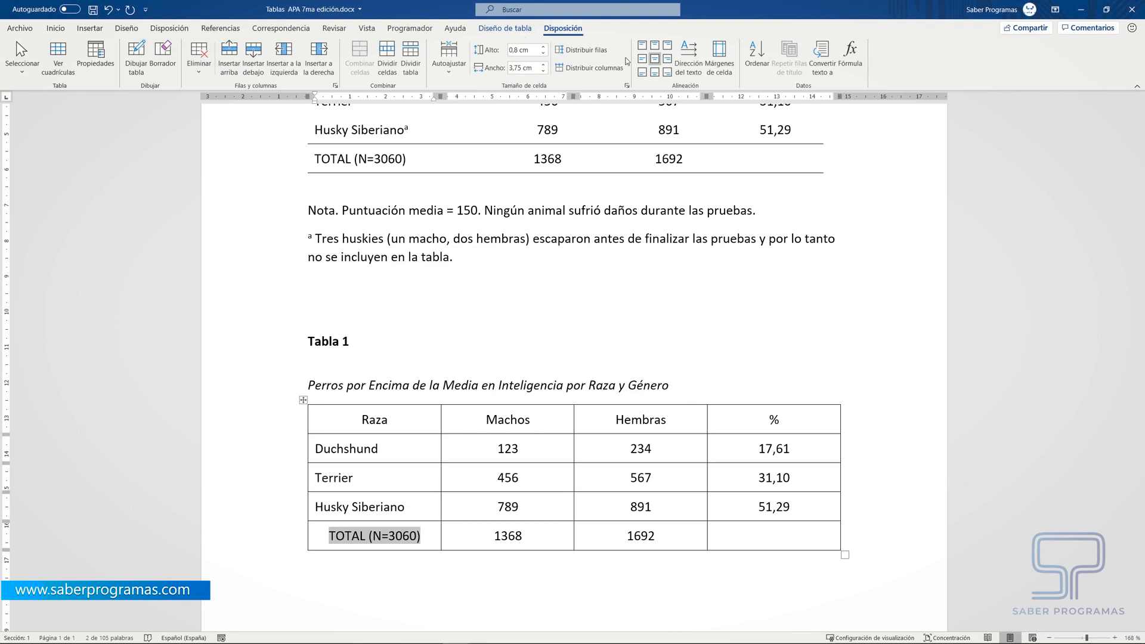
click(642, 59)
click(446, 591)
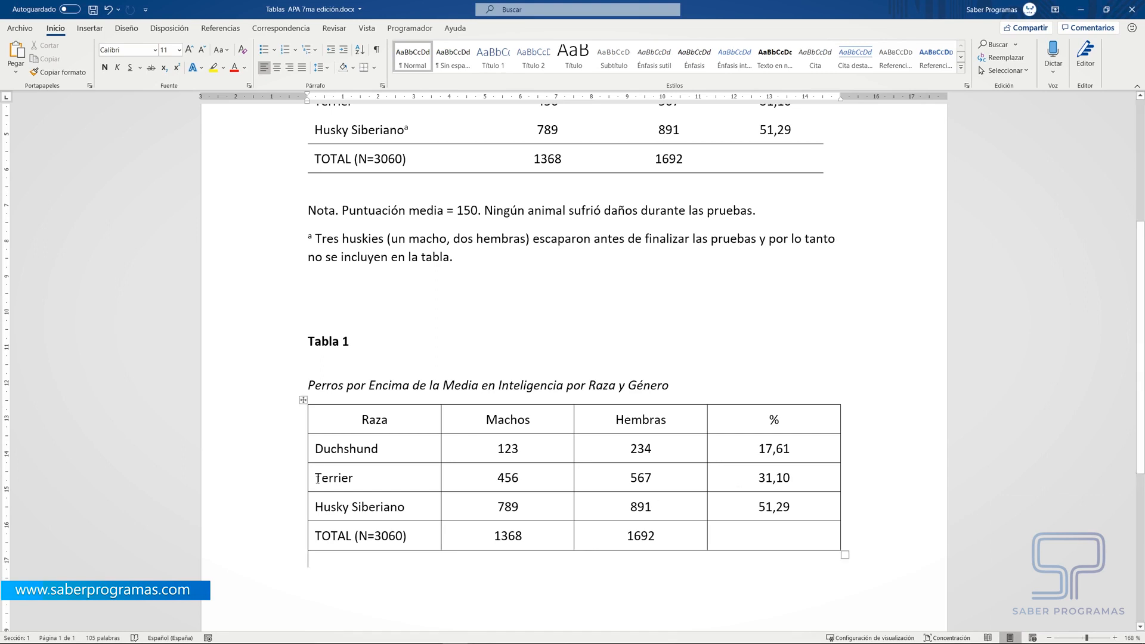
- Remove all borders from the whole new table (Sin borde)
click(303, 400)
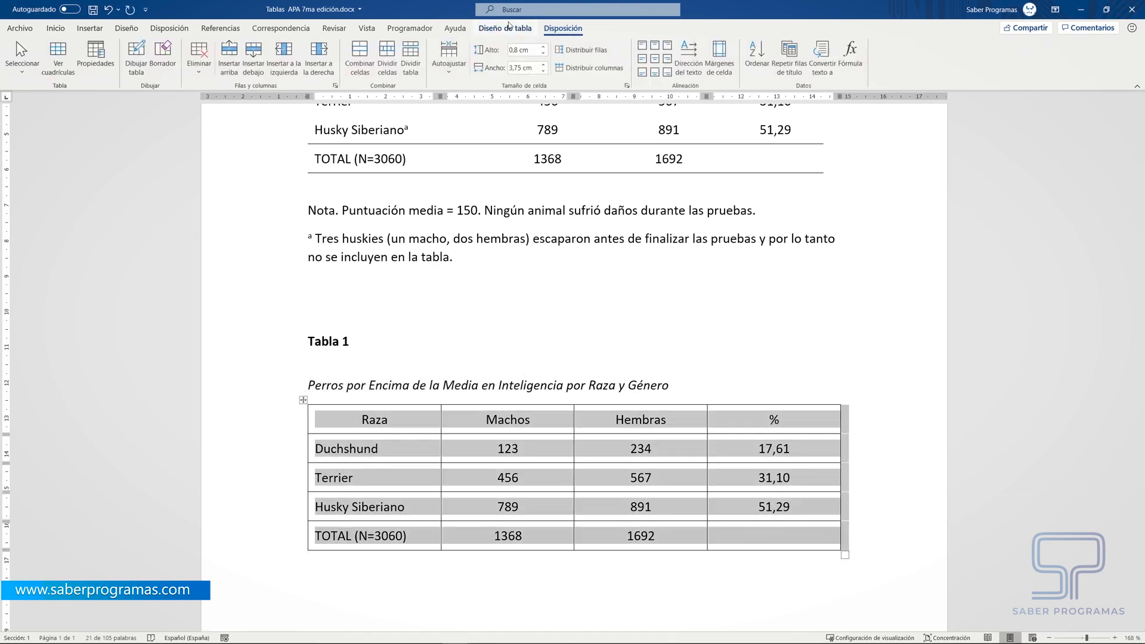
click(509, 28)
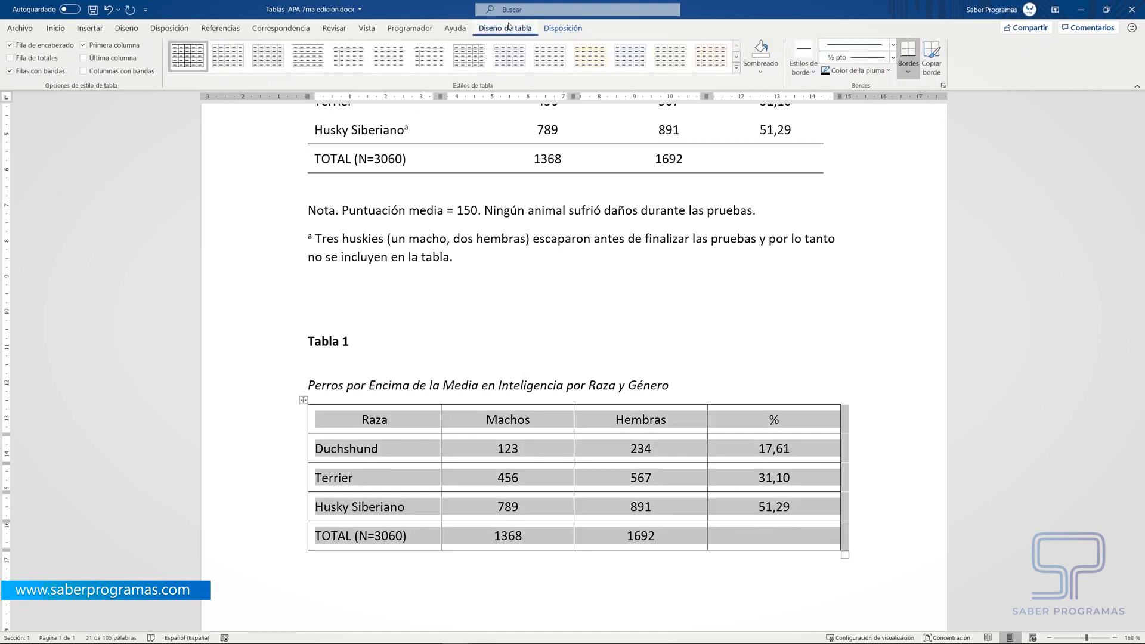
click(908, 72)
click(931, 150)
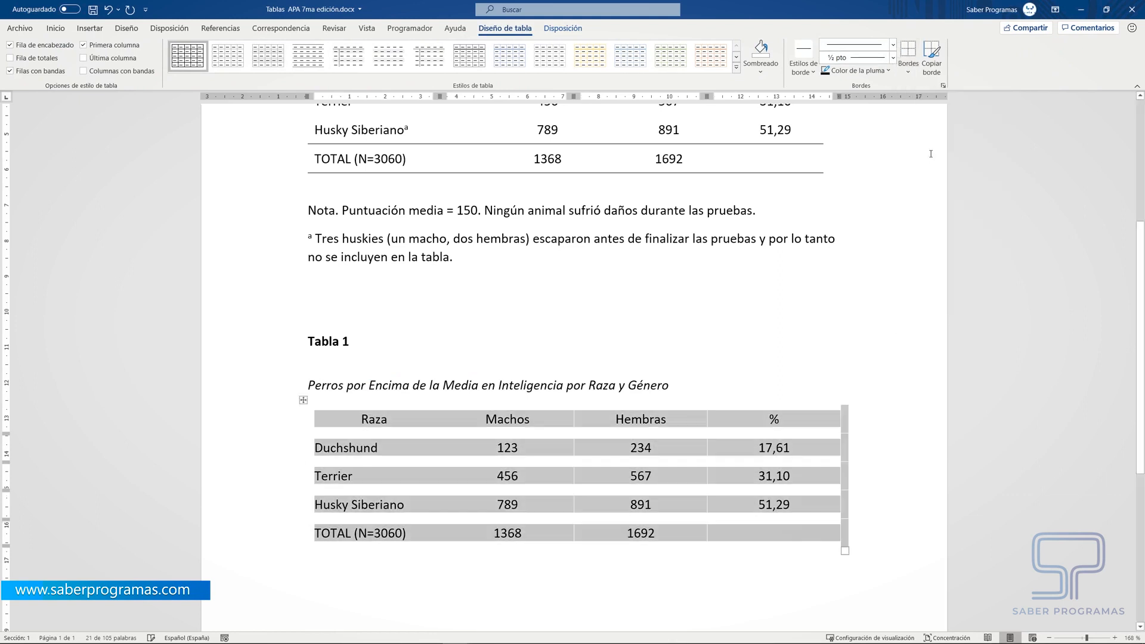
click(640, 589)
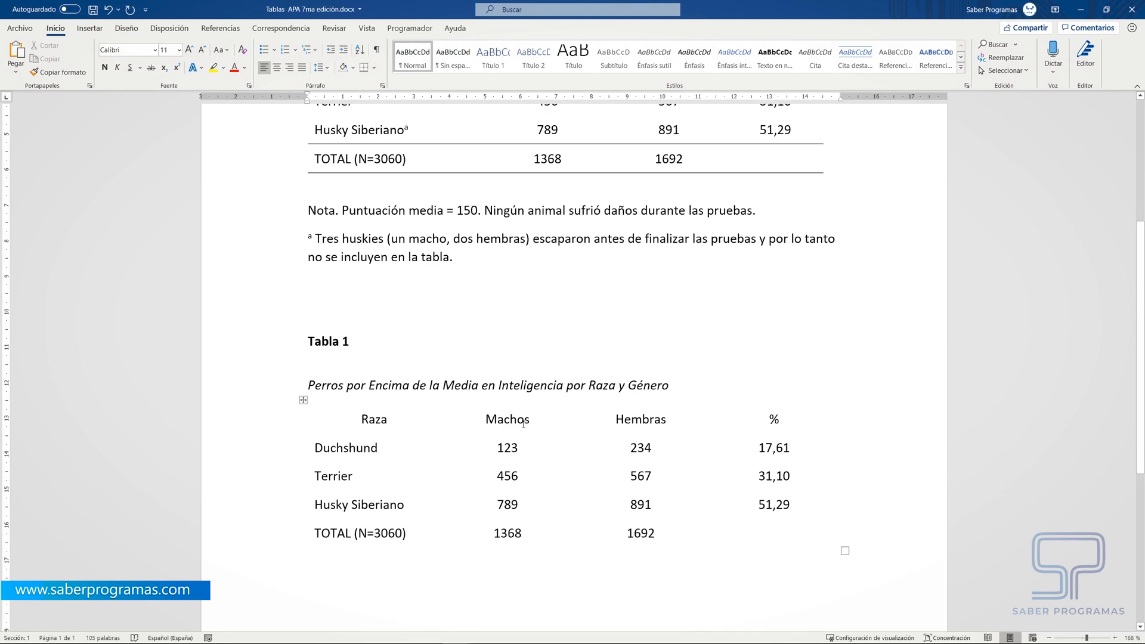
- Add a top border (Borde superior) to the new table's header row
drag(318, 422, 753, 427)
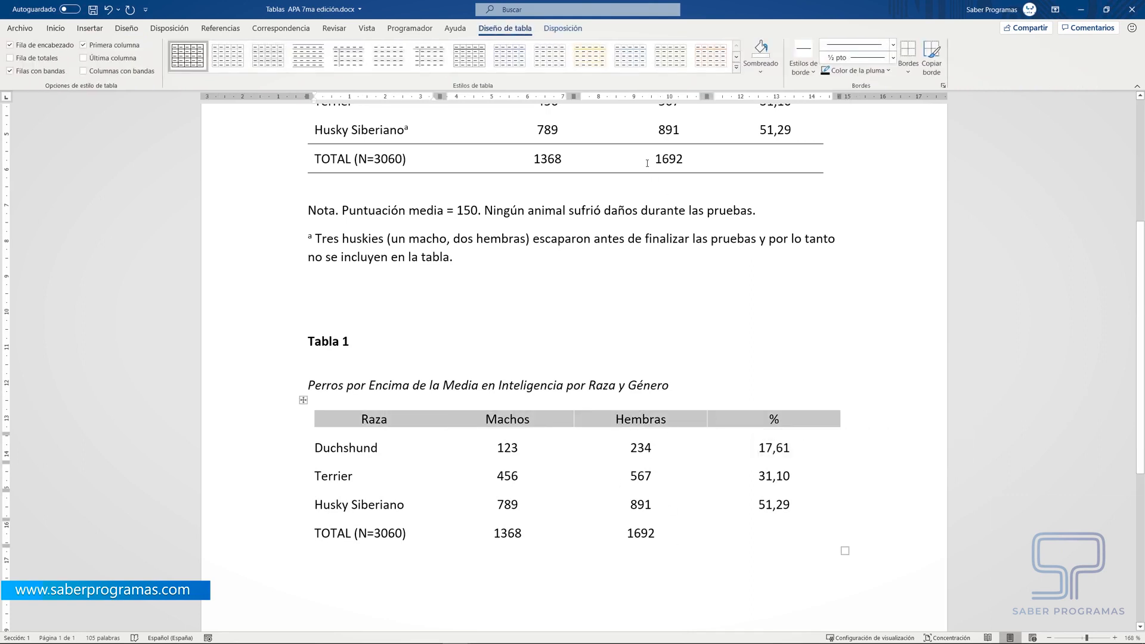
click(907, 72)
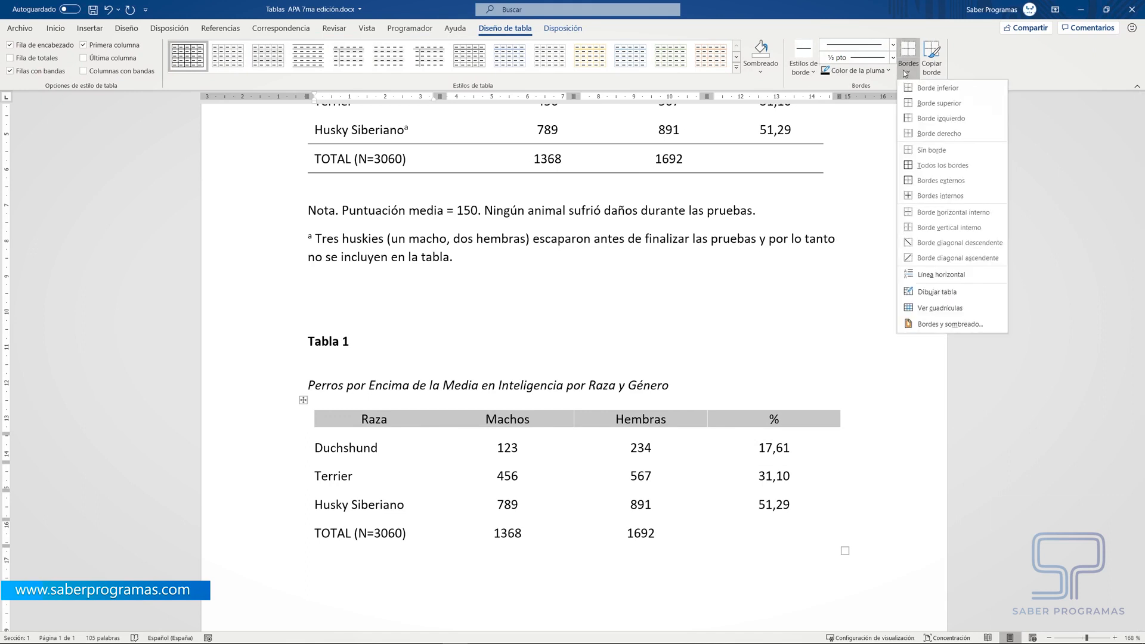
click(939, 103)
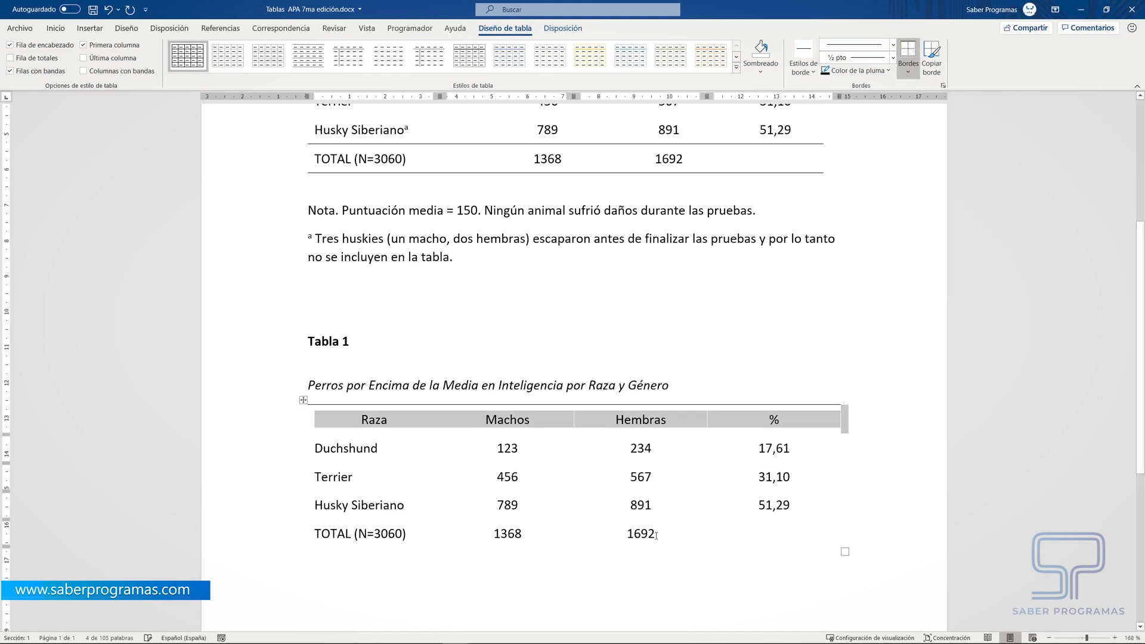
click(465, 591)
- Add a bottom border (Borde inferior) to the new table's TOTAL row
click(303, 533)
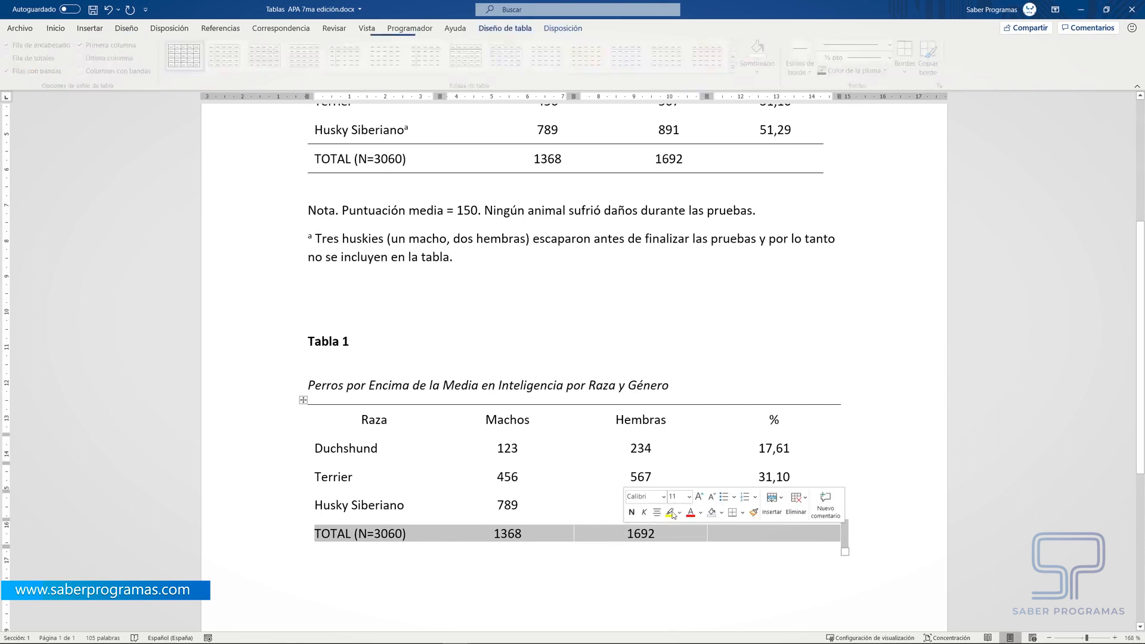
click(907, 72)
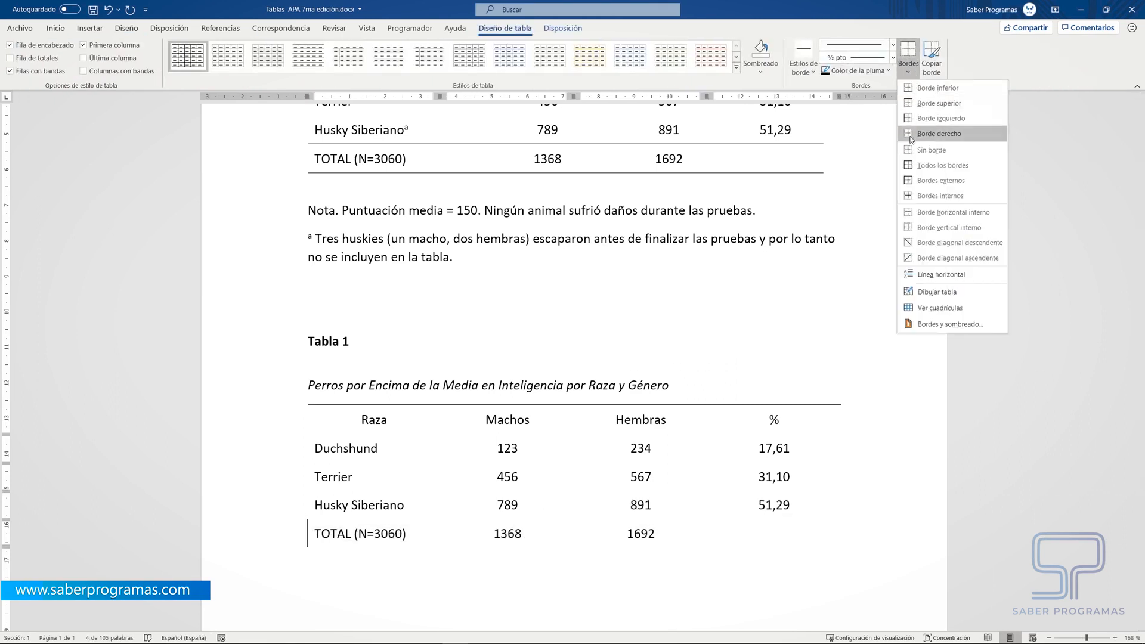
click(932, 95)
click(547, 601)
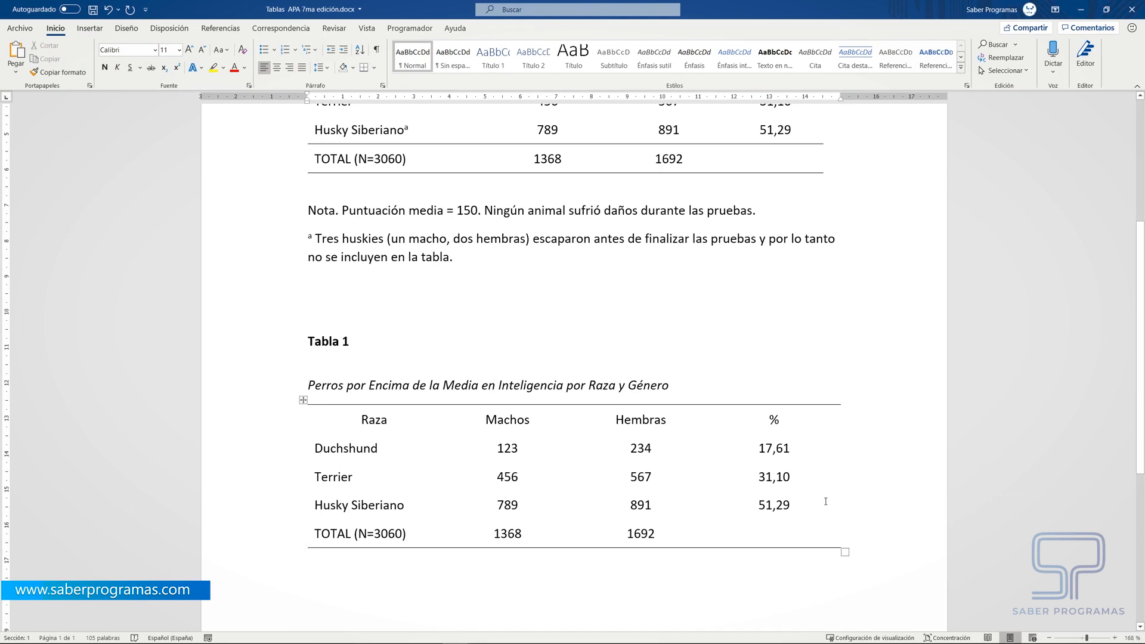
- Add a bottom border (Borde inferior) to the new table's header row
drag(332, 430, 744, 413)
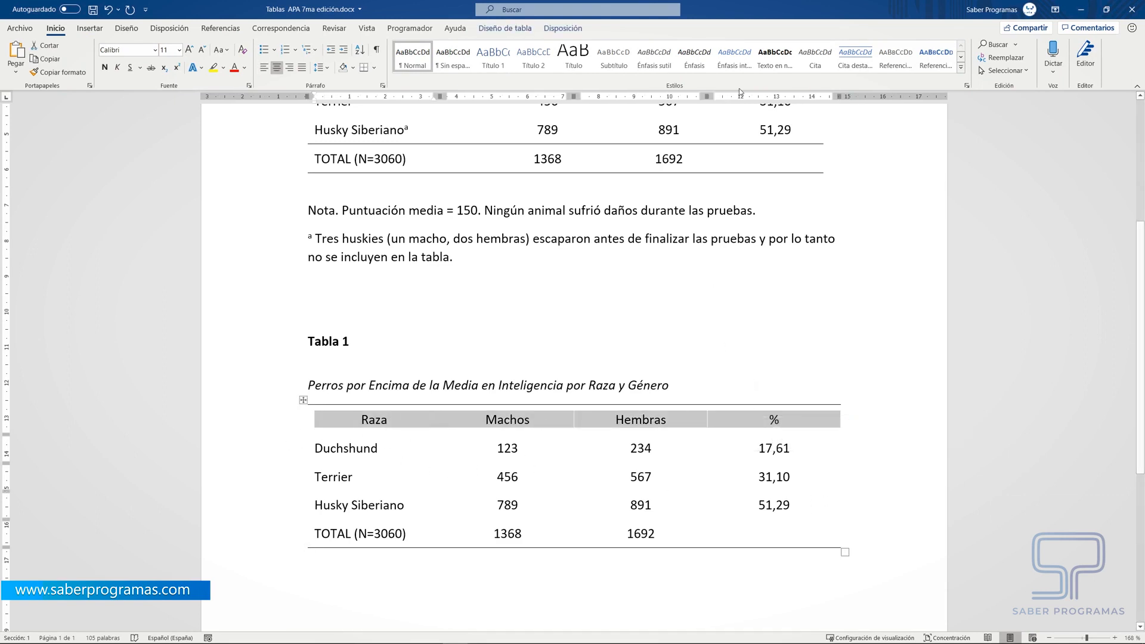
click(505, 28)
click(910, 71)
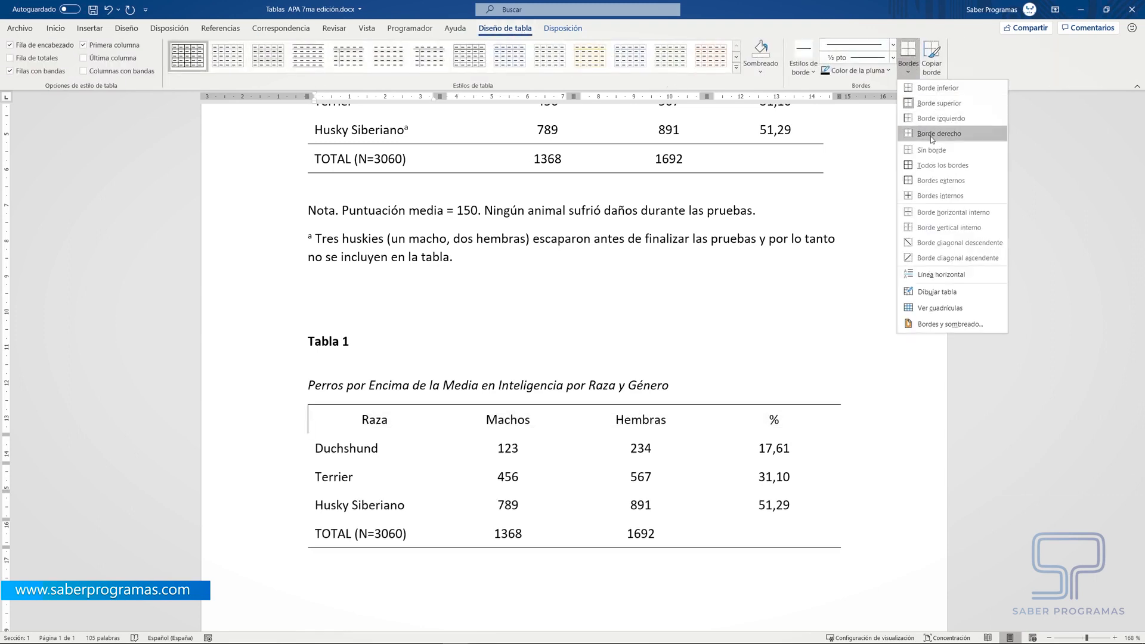
click(937, 88)
click(614, 602)
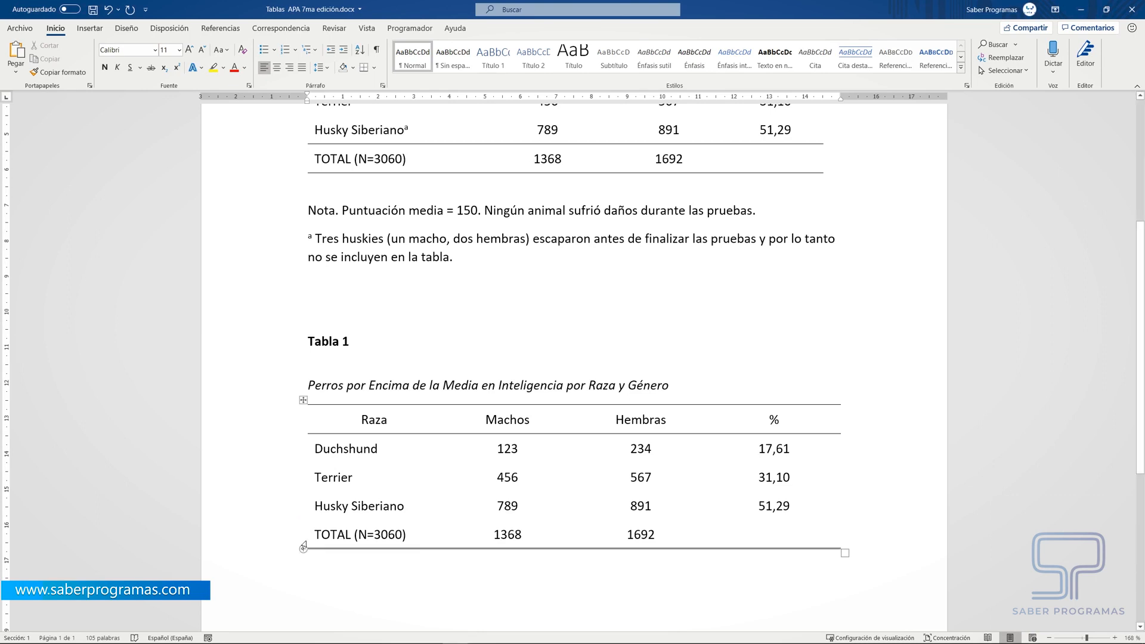
- Add a top border (Borde superior) to the new table's TOTAL row
drag(316, 535, 750, 530)
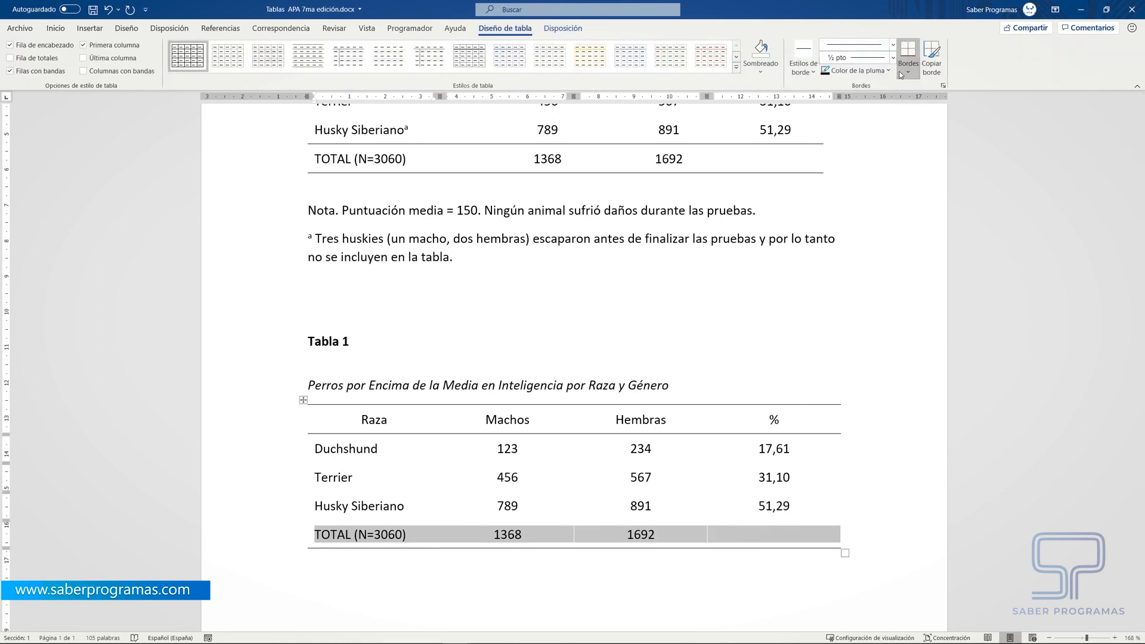
click(908, 72)
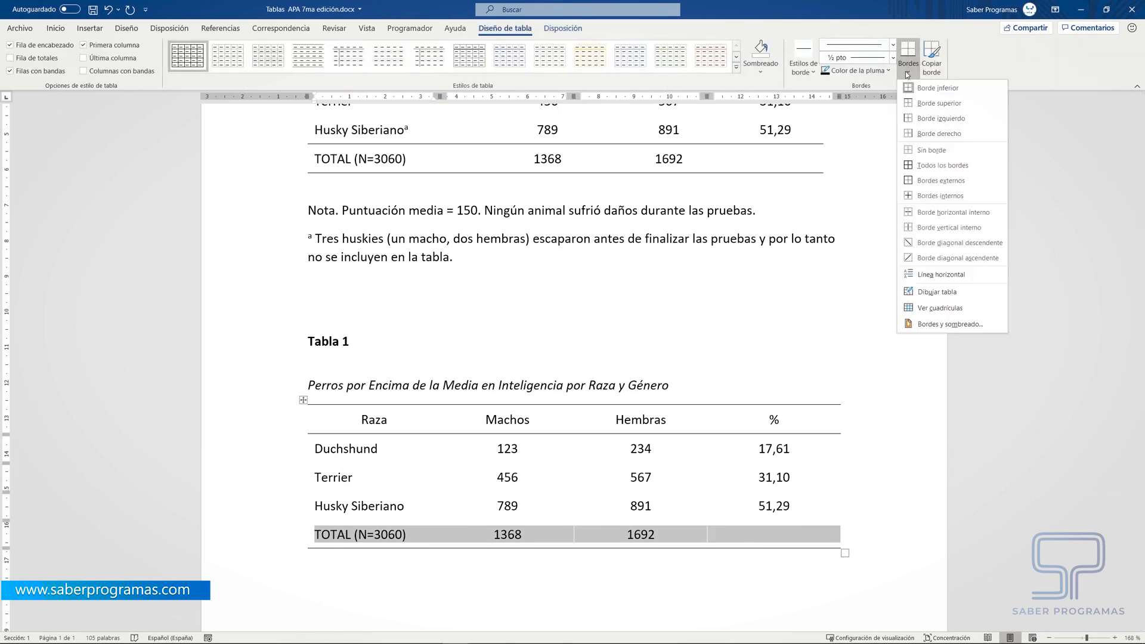
click(921, 103)
click(561, 610)
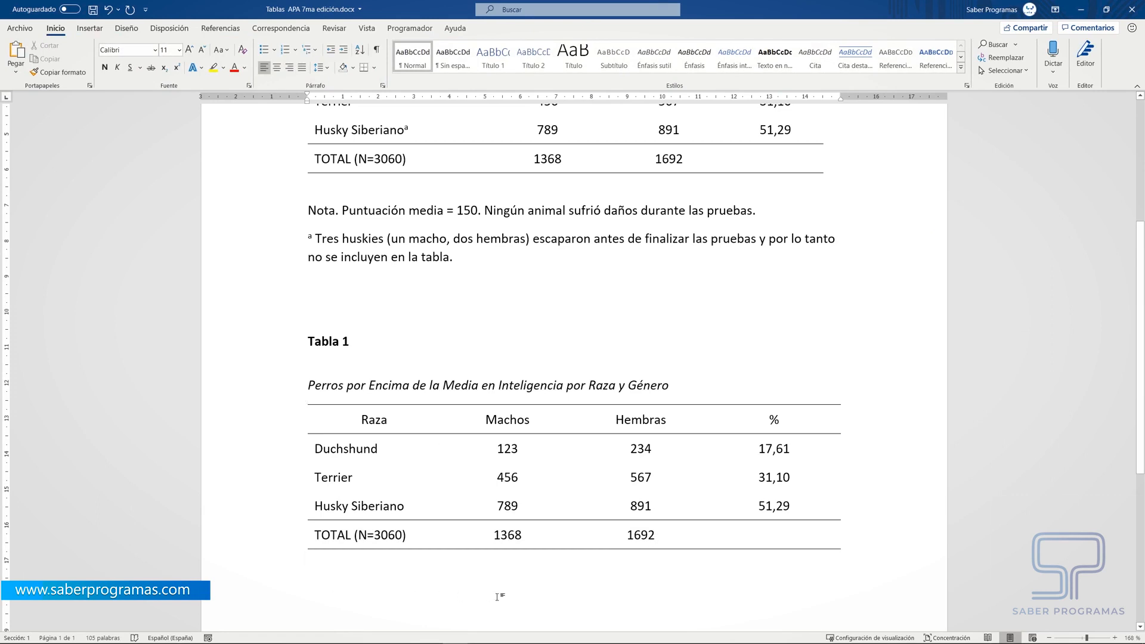
- Write "Nota. Puntuación media = 150. Ningún animal sufrió daños durante las pruebas." below the new table
scroll(707, 534, down, 1)
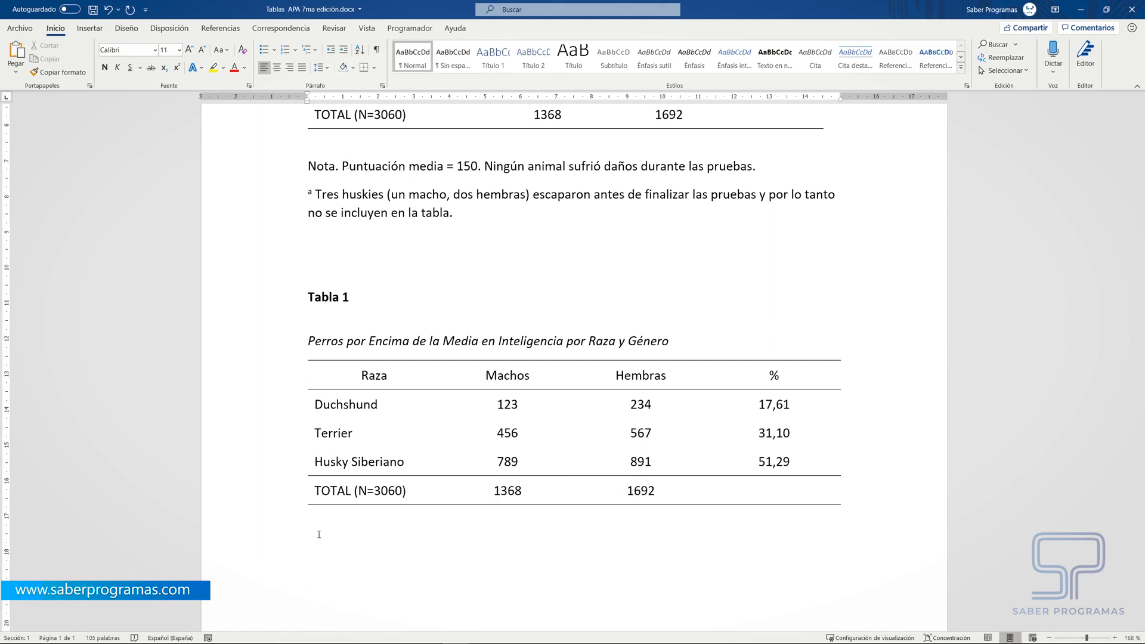
text(Nota. Puntuación media = 150. Ningún animal sufrió daños durante las pruebas.)
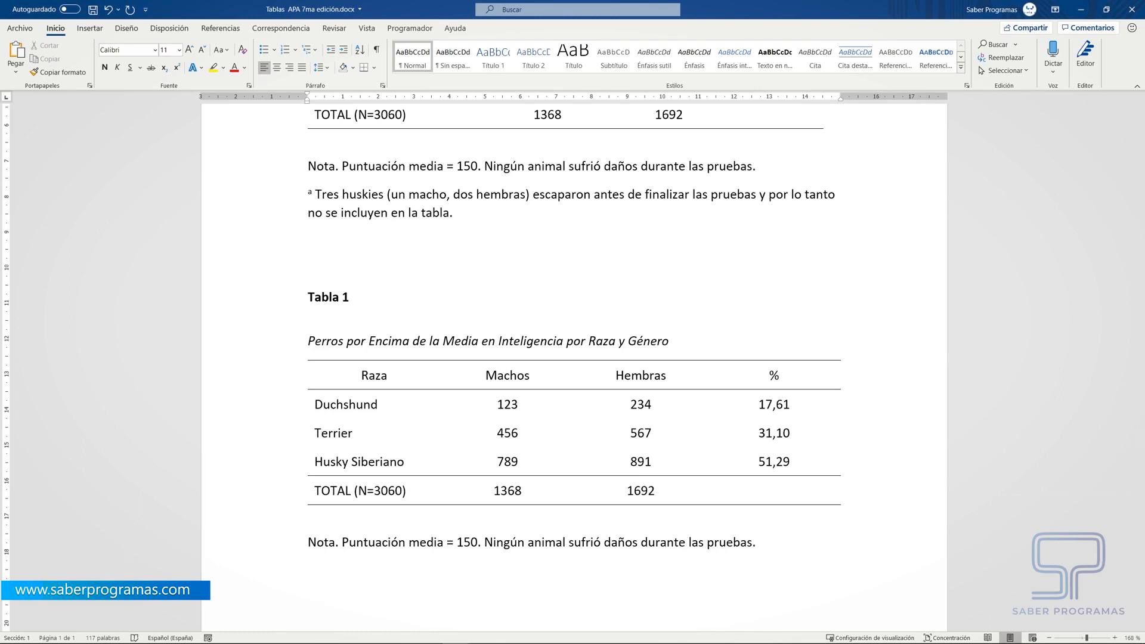
scroll(489, 292, up, 4)
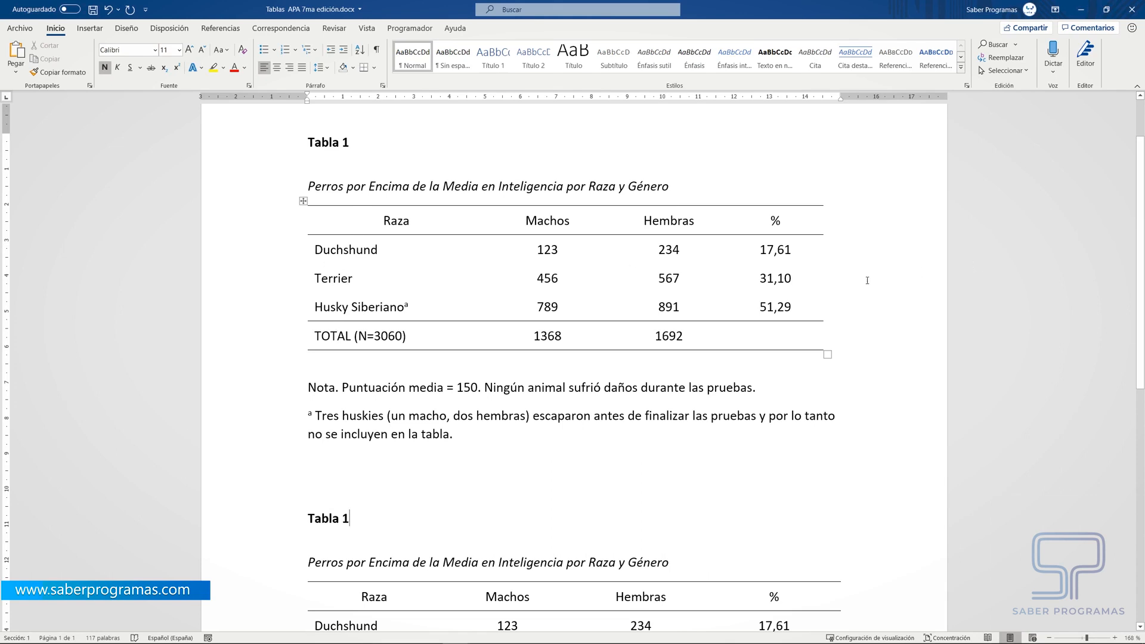
- Add a superscript "a" directly after "Husky Siberiano" in the new table
scroll(417, 489, down, 3)
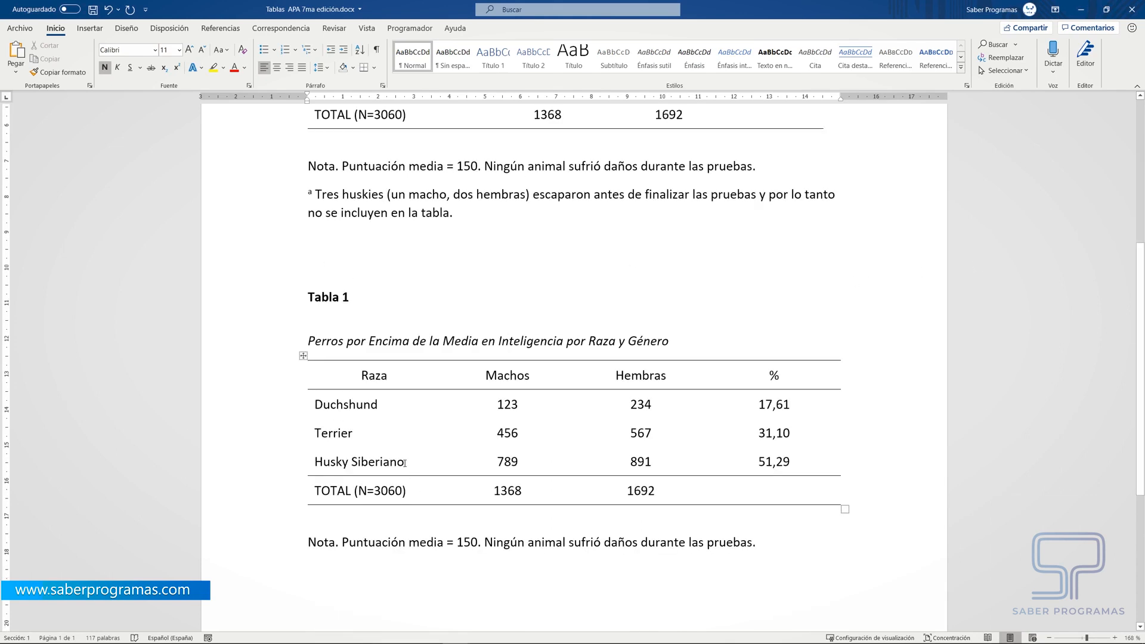
click(405, 463)
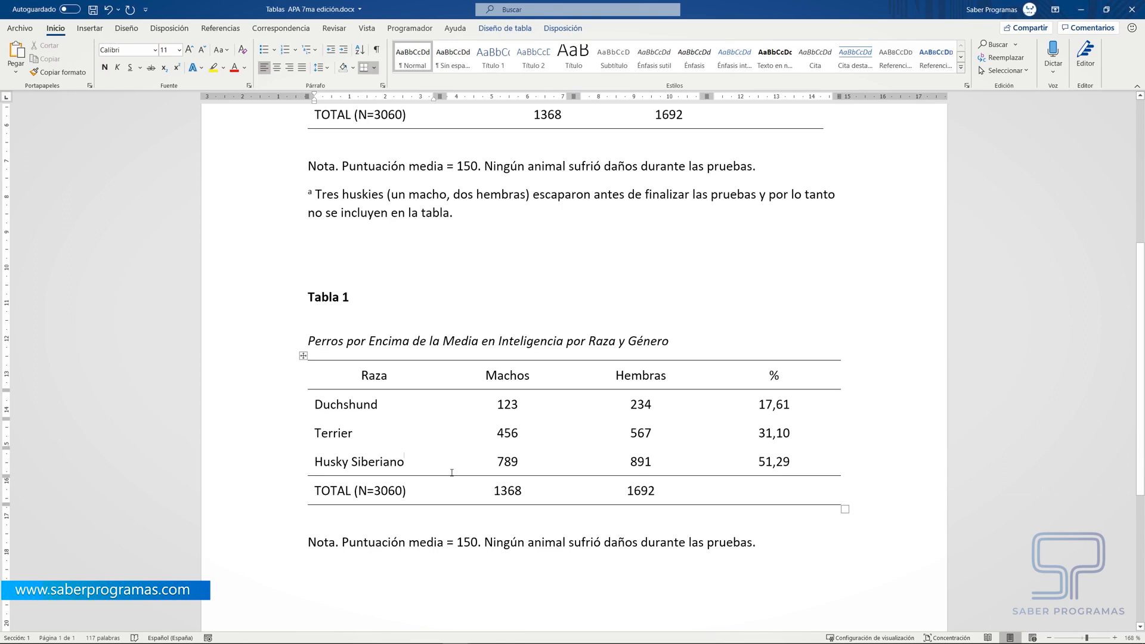
click(177, 69)
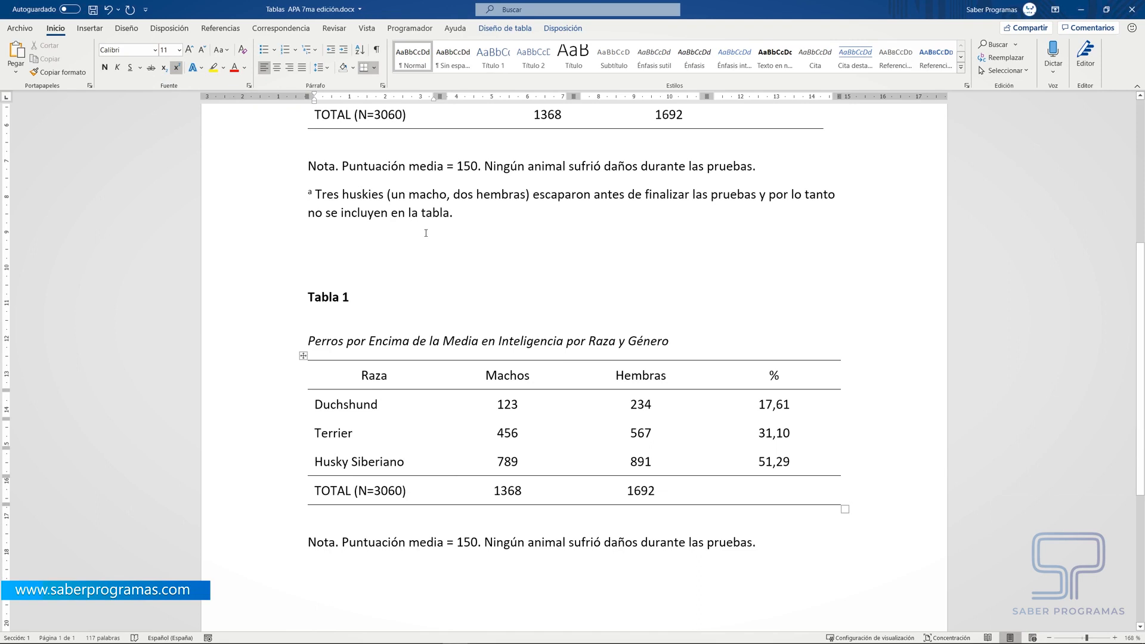
text(a)
- Below the note, write superscript "a", "Tres huskies (un macho, dos hembras) escaparon antes de finalizar las pruebas y por lo tanto no se incluyen en la tabla."
click(316, 574)
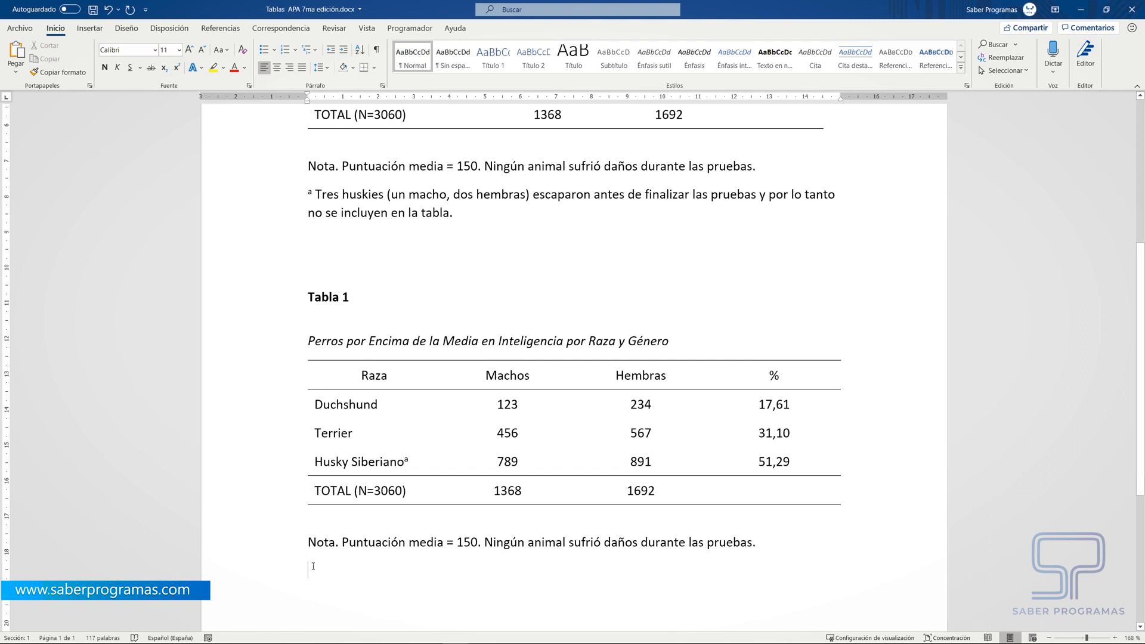
click(177, 67)
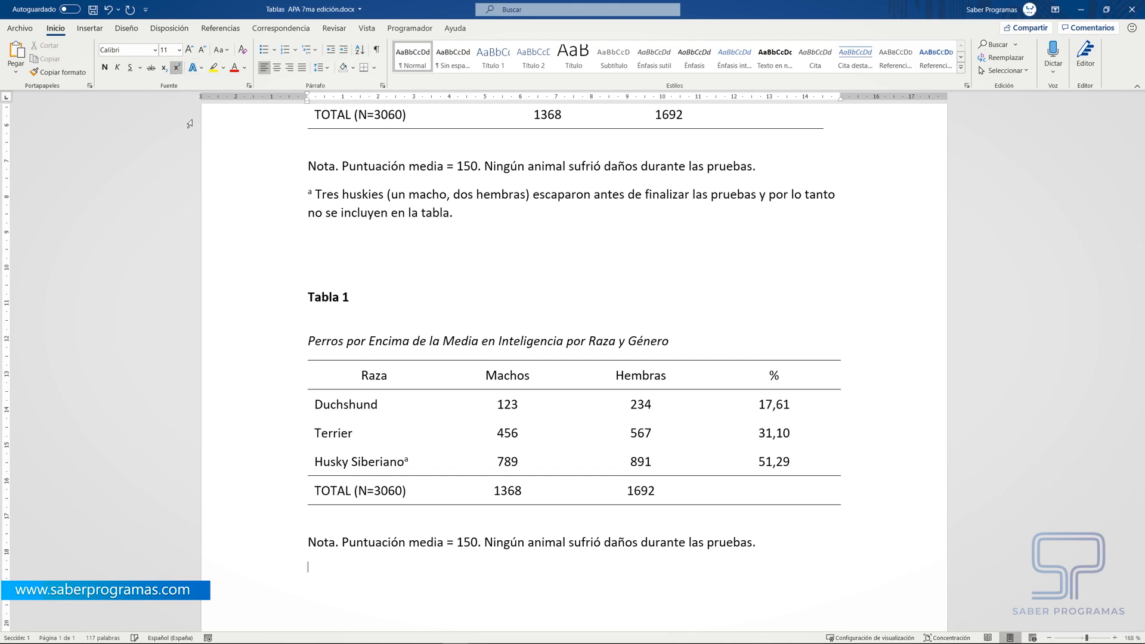
text(a)
click(176, 68)
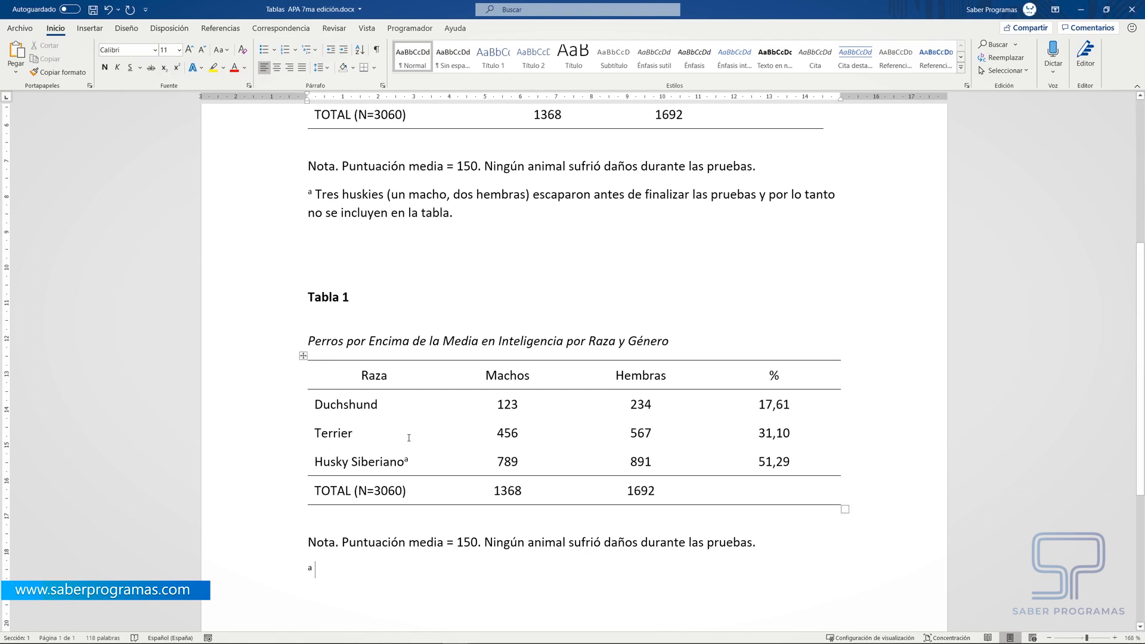
text(Tres huskies (un macho,)
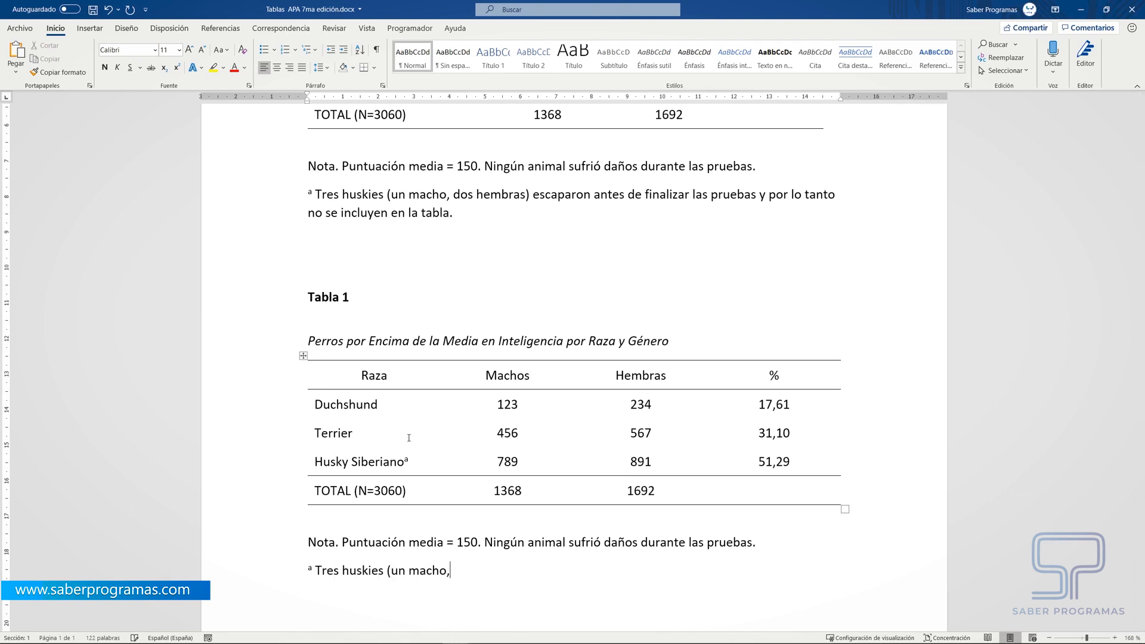
text( dos hembras) escaparon antes de finalizar las pruebas y por lo tanto)
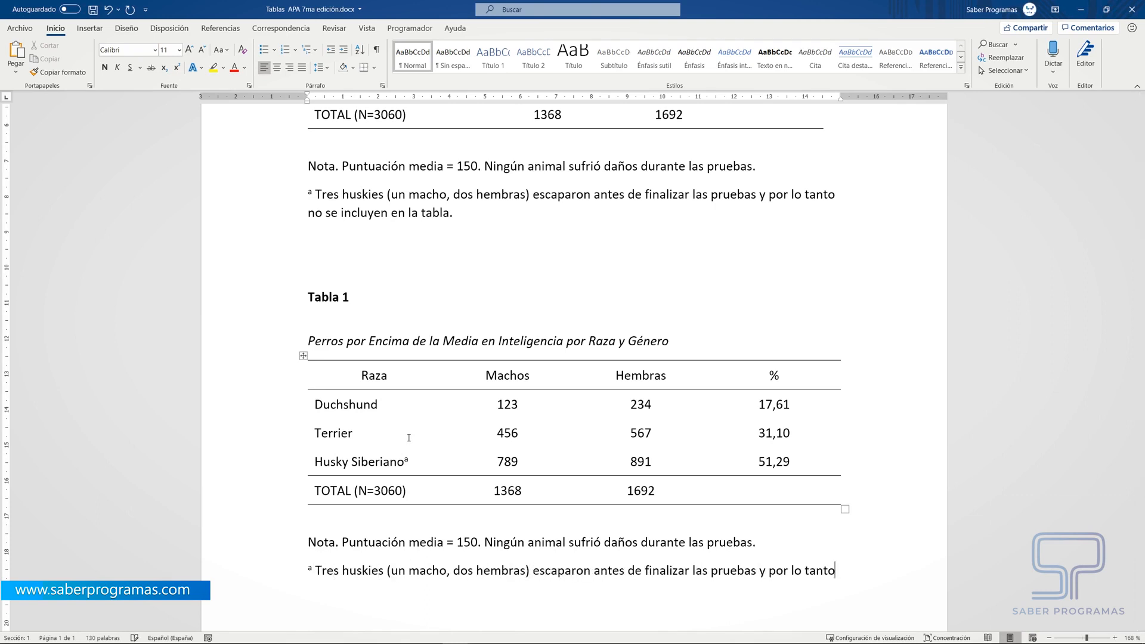
text( no se incluyen en la tabla.)
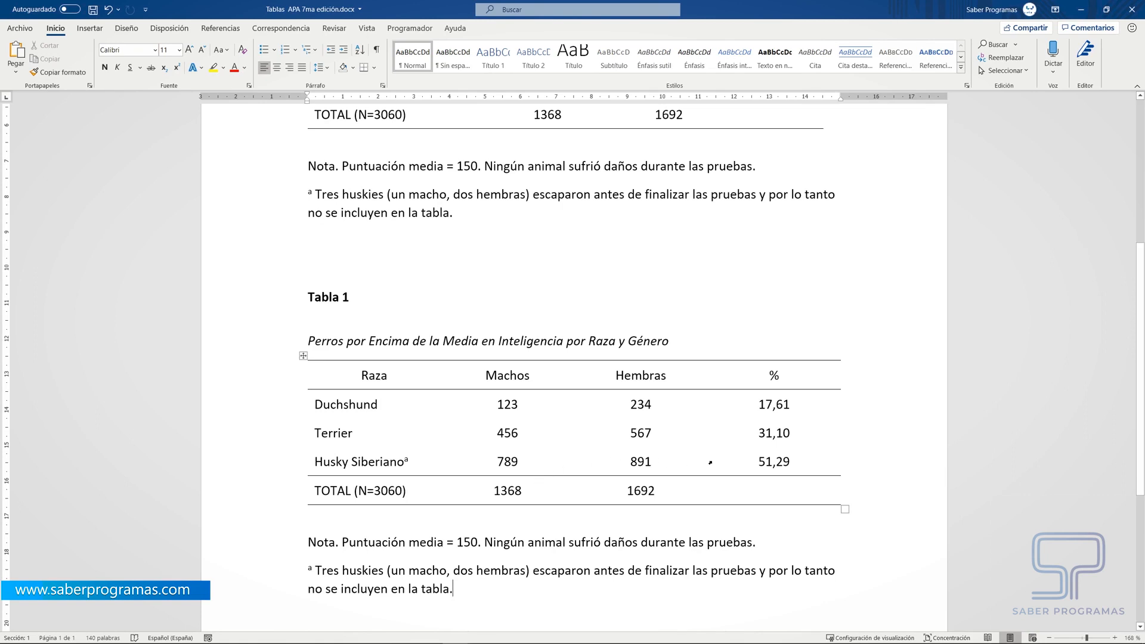
click(656, 471)
text(*)
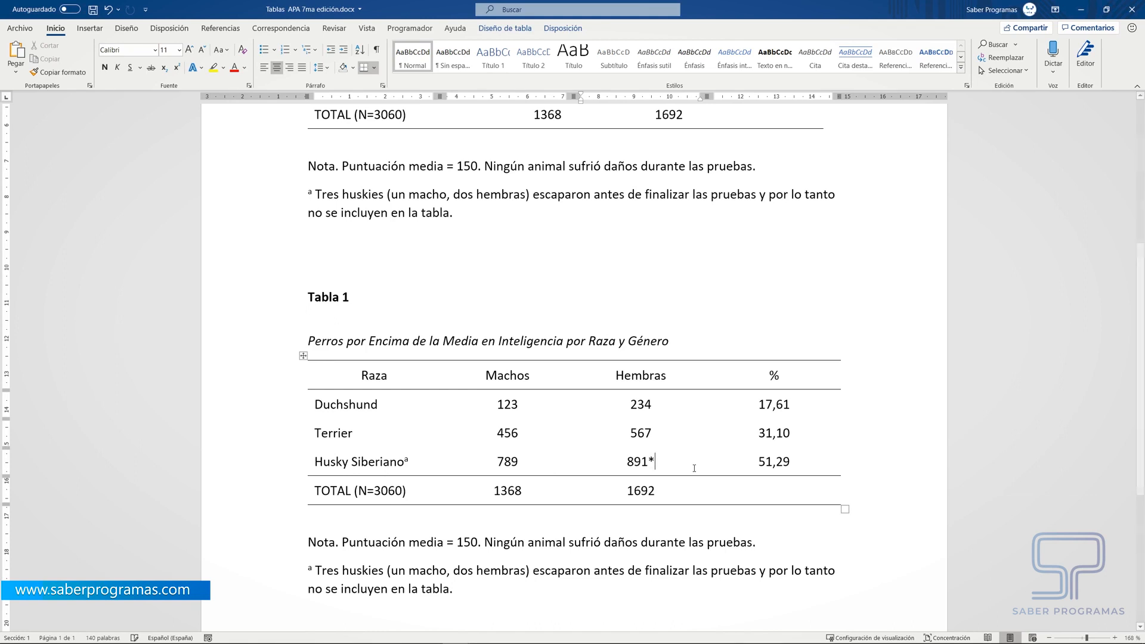
key(BackSpace)
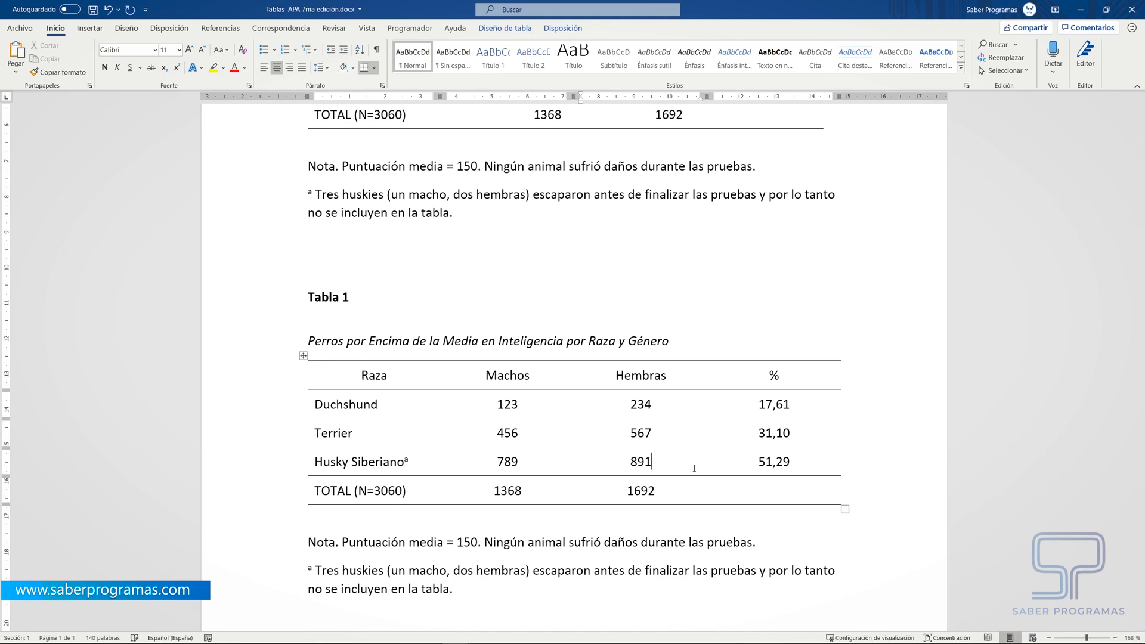
scroll(656, 495, down, 1)
click(536, 571)
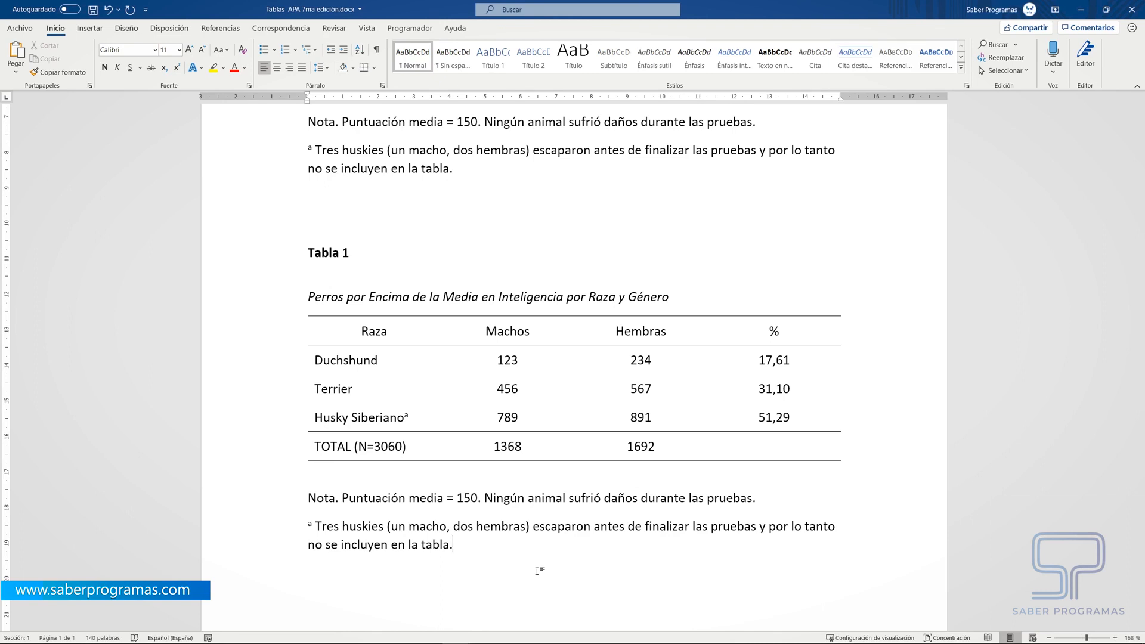
scroll(576, 484, down, 1)
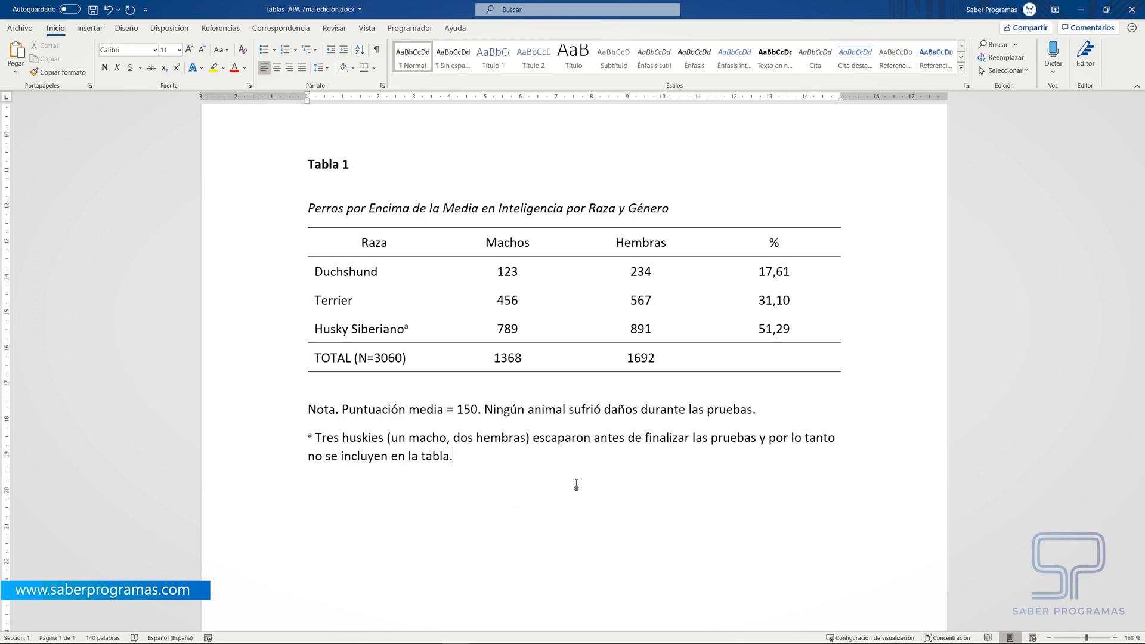